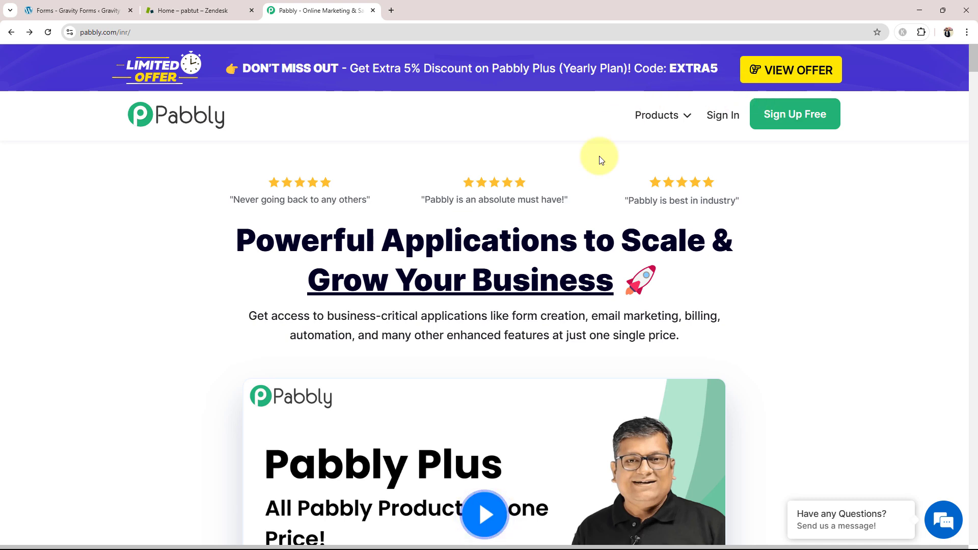
# Sign in to the Pabbly account and open Pabbly Connect from the list of apps
pyautogui.click(718, 116)
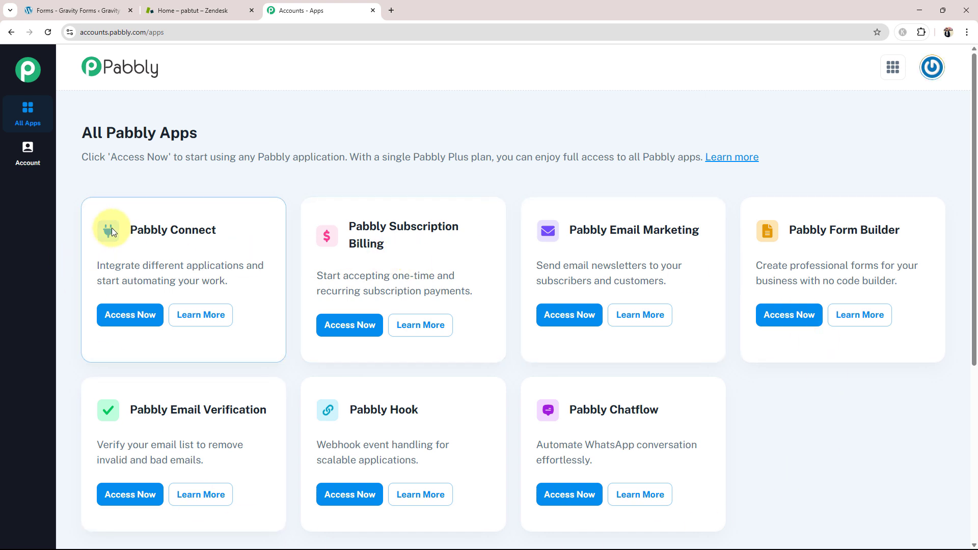
pyautogui.moveTo(137, 230); pyautogui.dragTo(206, 238)
pyautogui.click(128, 322)
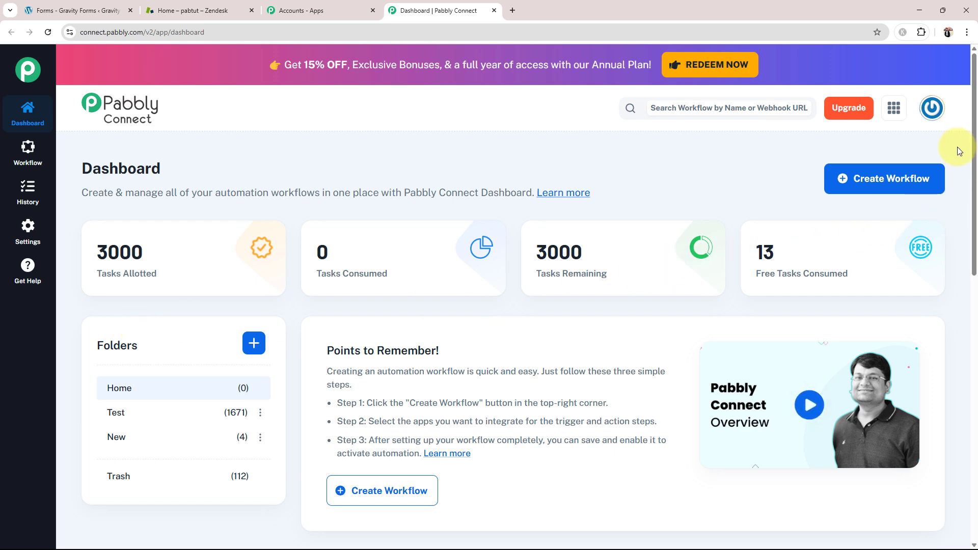
# Create a workflow named "Create Zendesk User on Gravity Forms Submission" in the Home folder
pyautogui.click(886, 178)
pyautogui.moveTo(426, 270); pyautogui.dragTo(317, 271)
pyautogui.press('BackSpace')
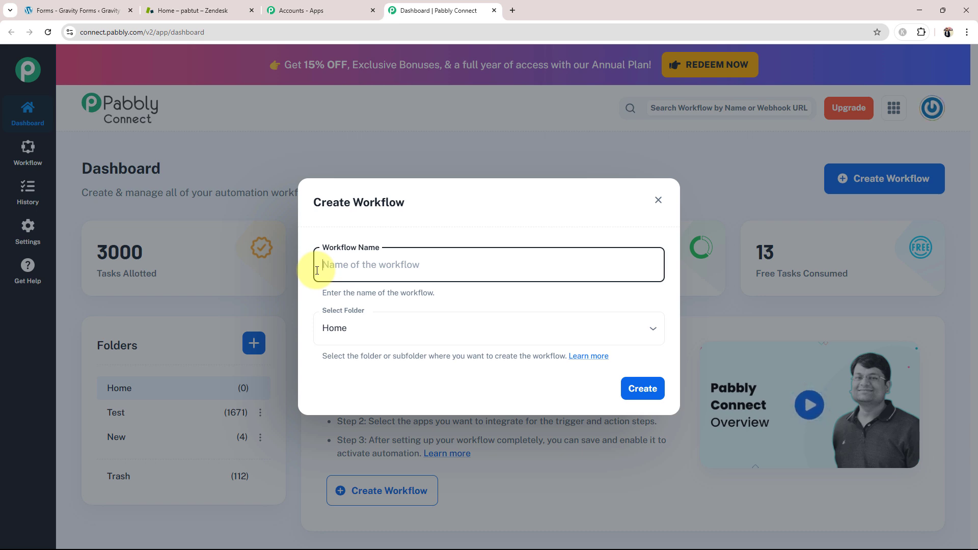
pyautogui.write('Create Zendesk User on Gravity Forms Submission')
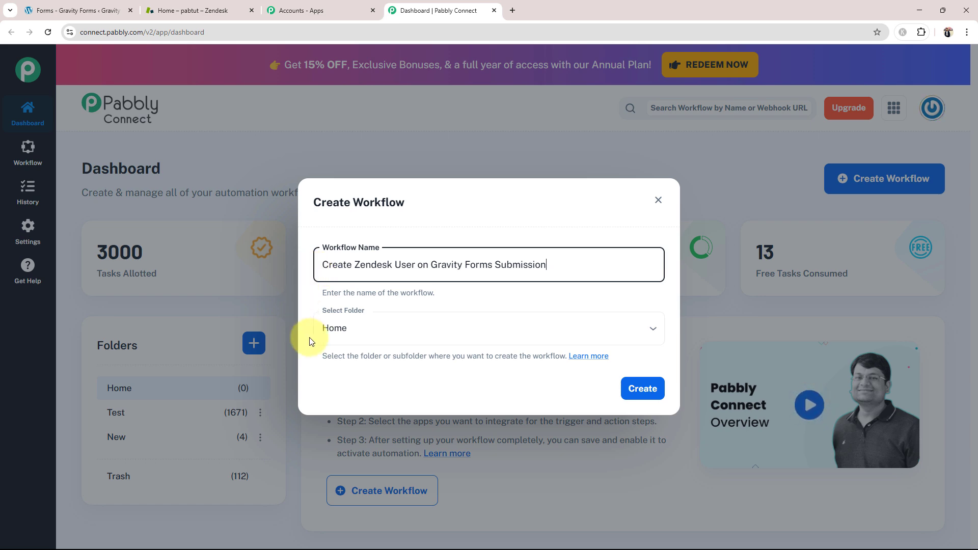
pyautogui.click(651, 330)
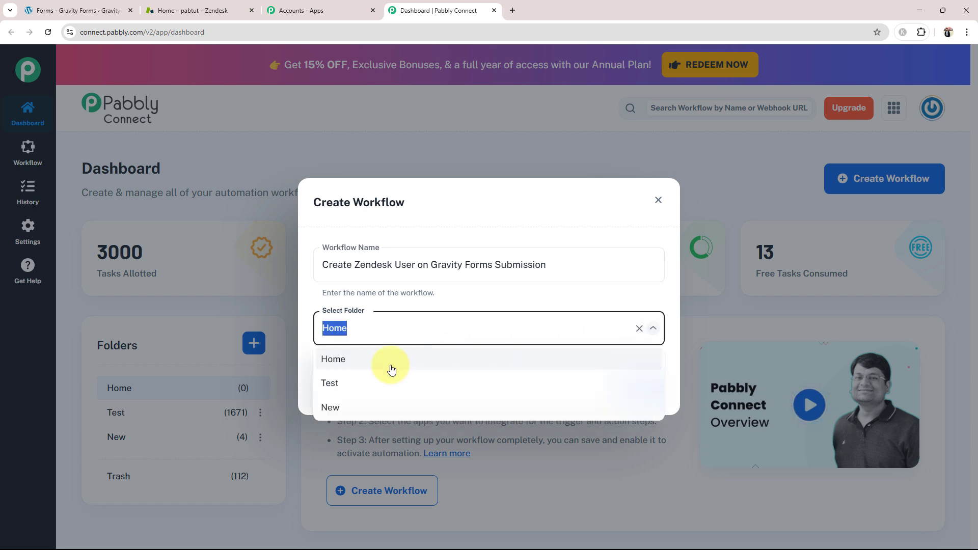
pyautogui.click(340, 366)
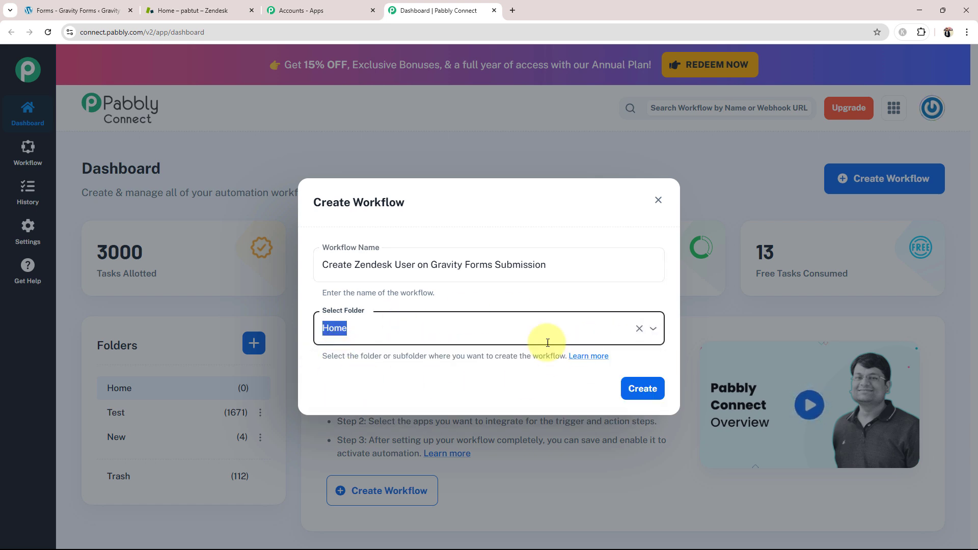
pyautogui.click(650, 396)
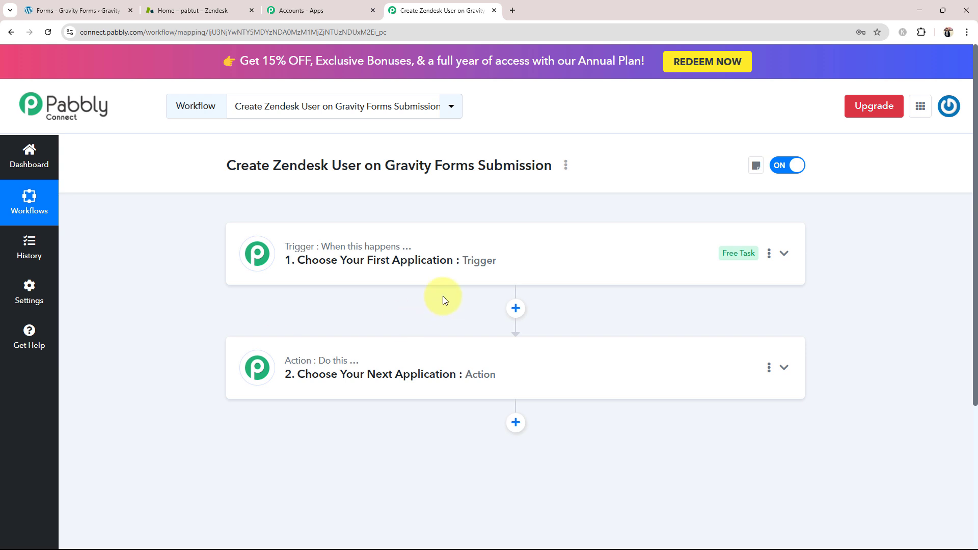
# Set the workflow's trigger to Gravity Forms with the New Response event, and collapse the trigger step
pyautogui.click(332, 264)
pyautogui.click(273, 333)
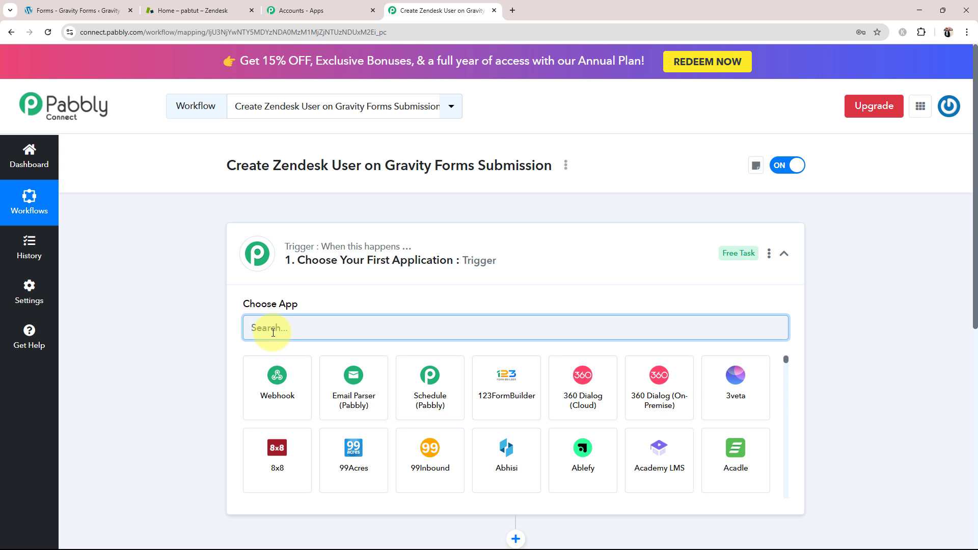
pyautogui.write('GrAV')
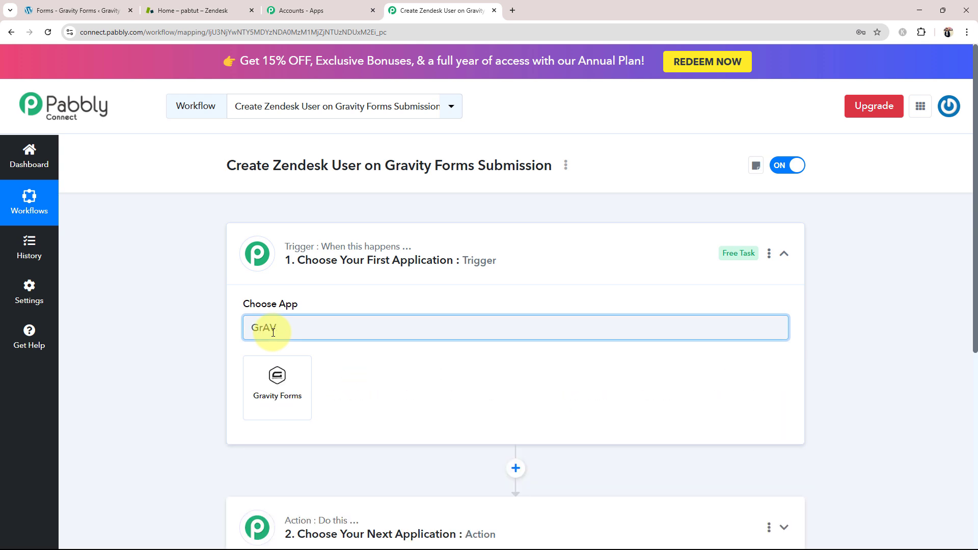
pyautogui.click(277, 370)
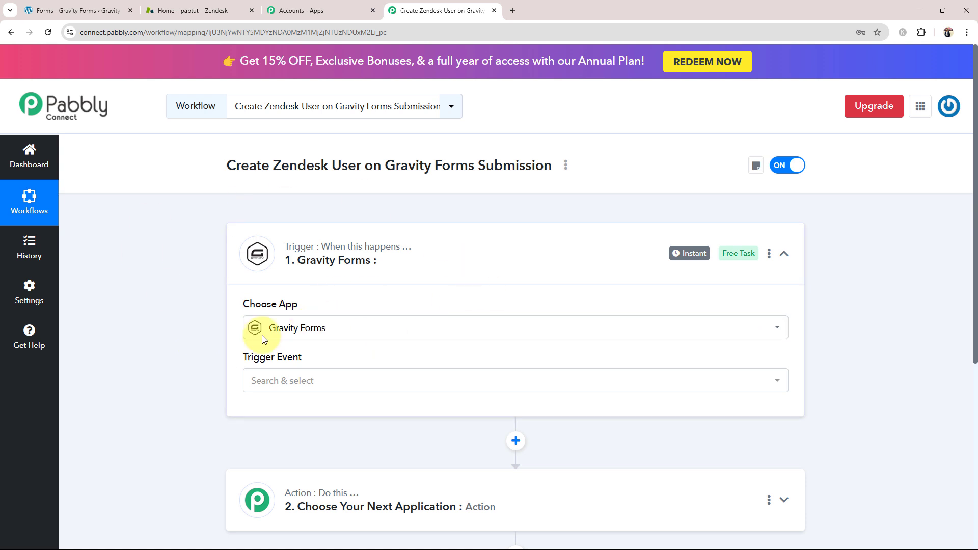
pyautogui.click(274, 393)
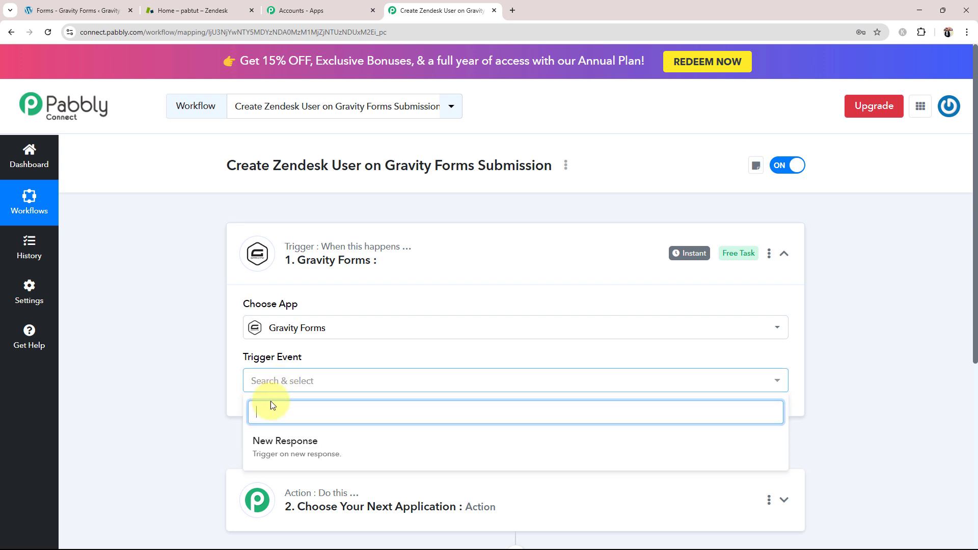
pyautogui.click(267, 444)
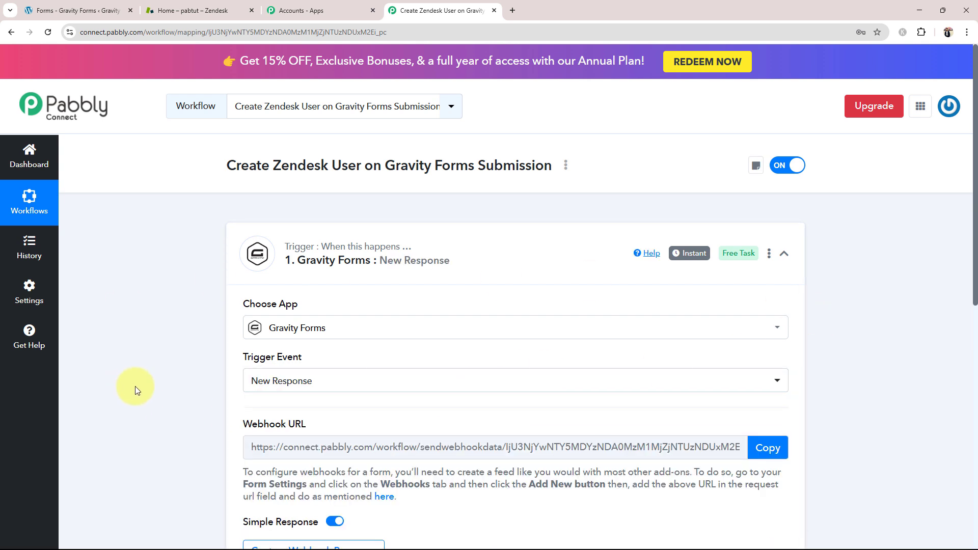
pyautogui.scroll(-4, 136, 386)
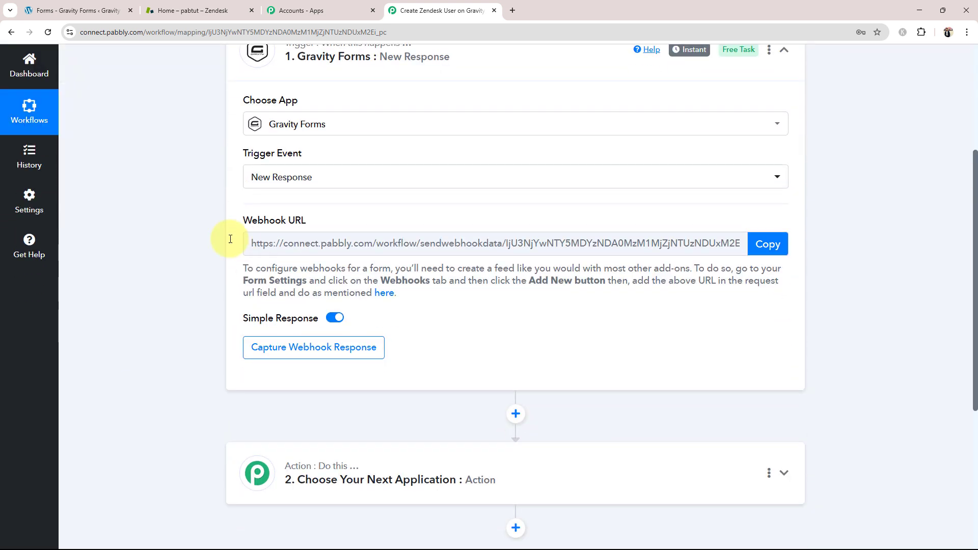
pyautogui.click(441, 60)
# Set the workflow's action to Zendesk with the Create User event, and collapse the action step
pyautogui.click(318, 161)
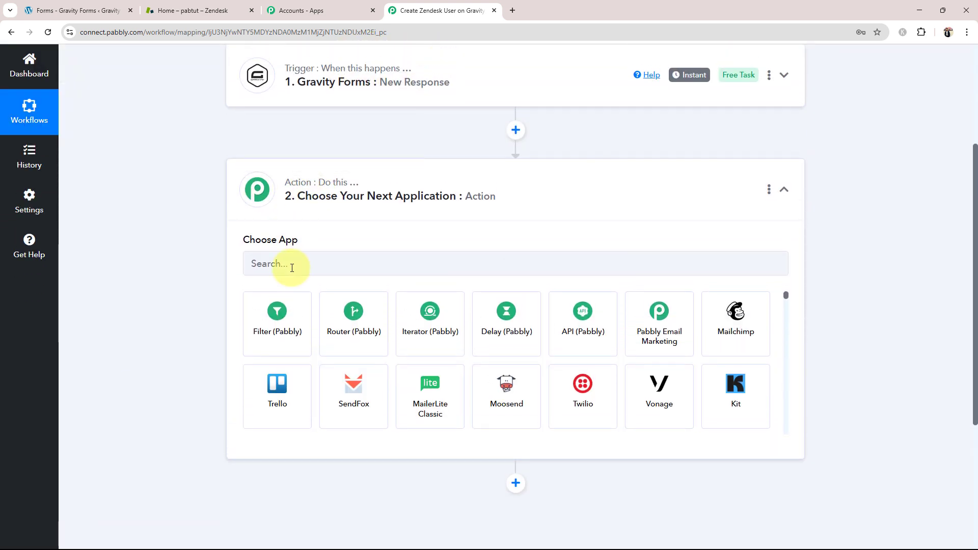
pyautogui.click(295, 262)
pyautogui.write('ZZ')
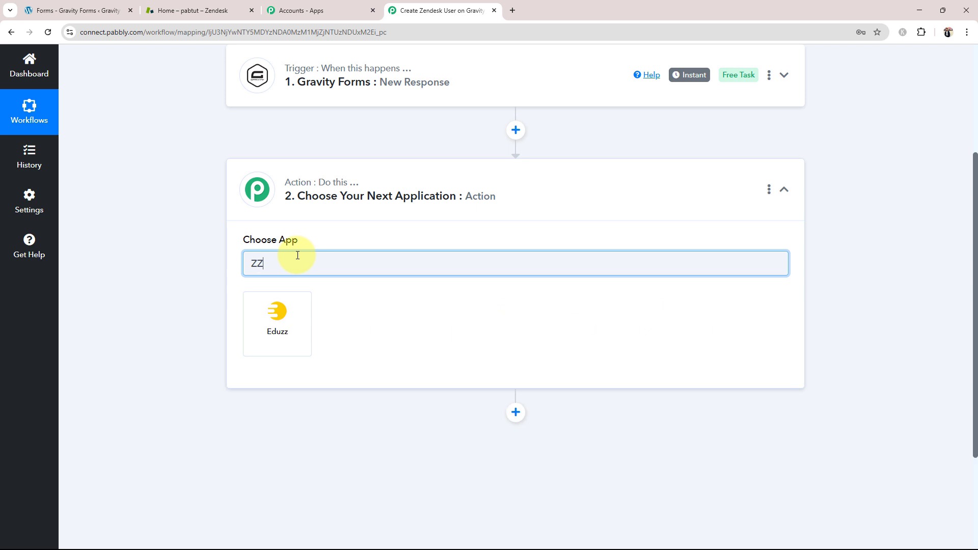
pyautogui.press('BackSpace')
pyautogui.write('ende')
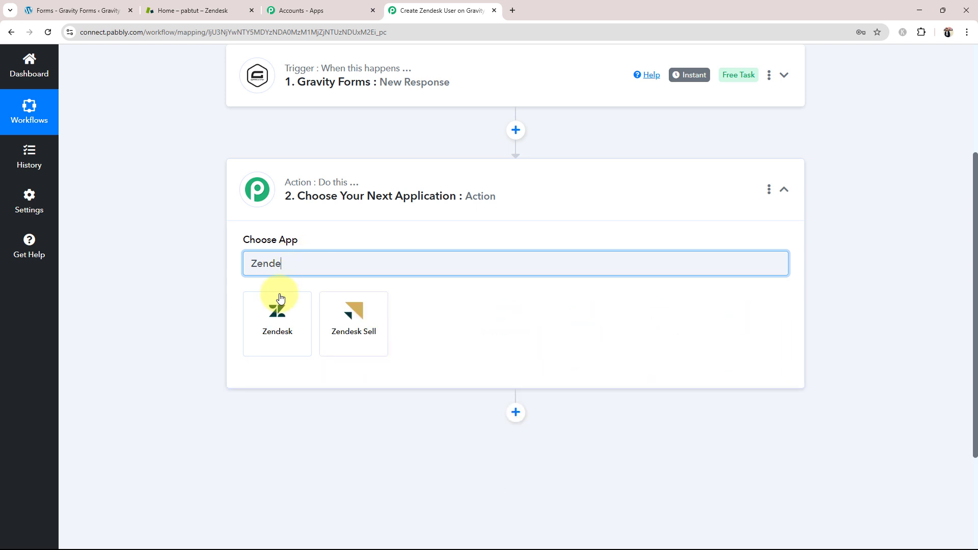
pyautogui.click(280, 300)
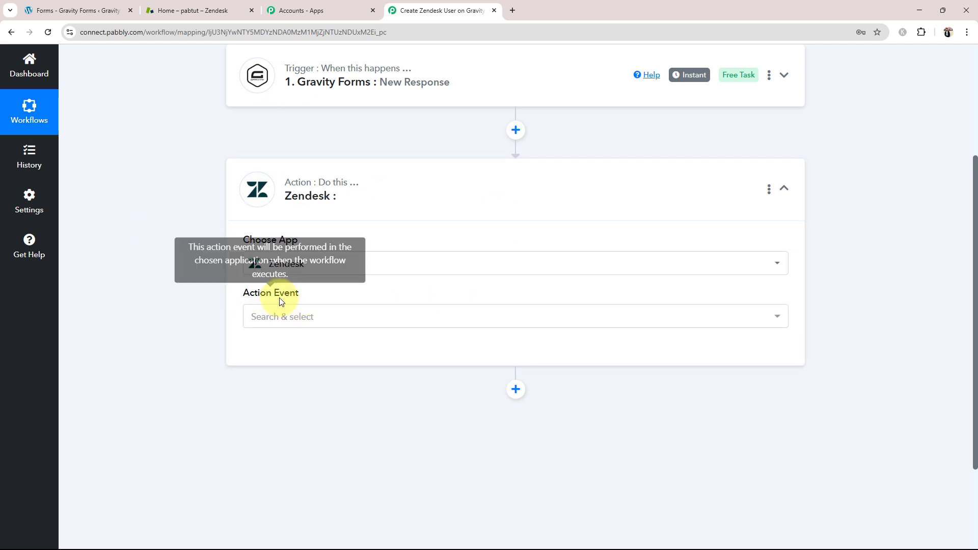
pyautogui.click(288, 311)
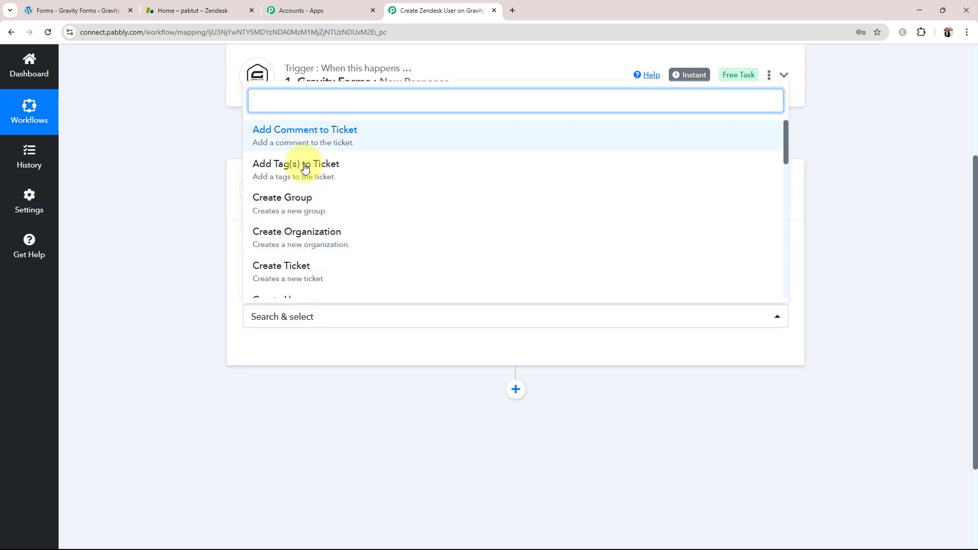
pyautogui.scroll(-3, 300, 169)
pyautogui.click(273, 256)
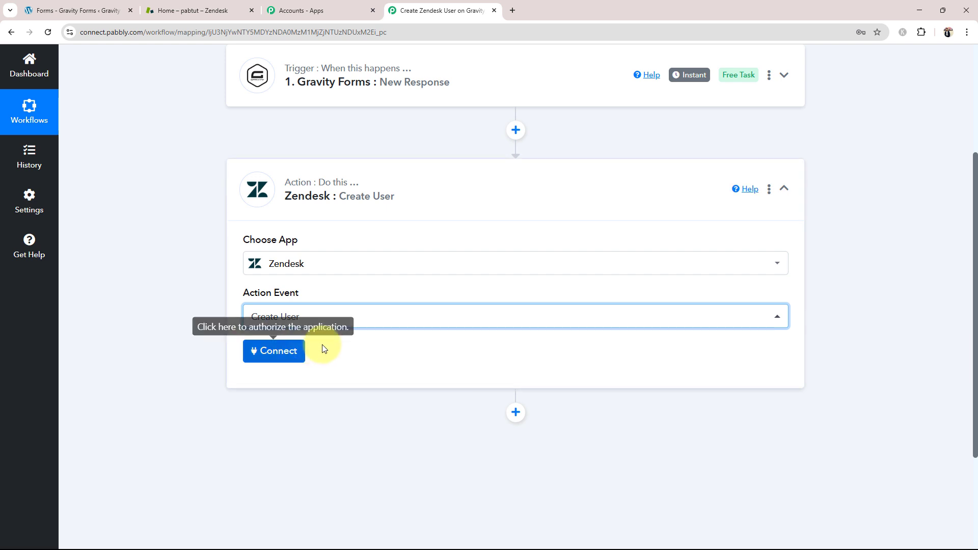
pyautogui.click(416, 195)
pyautogui.scroll(4, 182, 308)
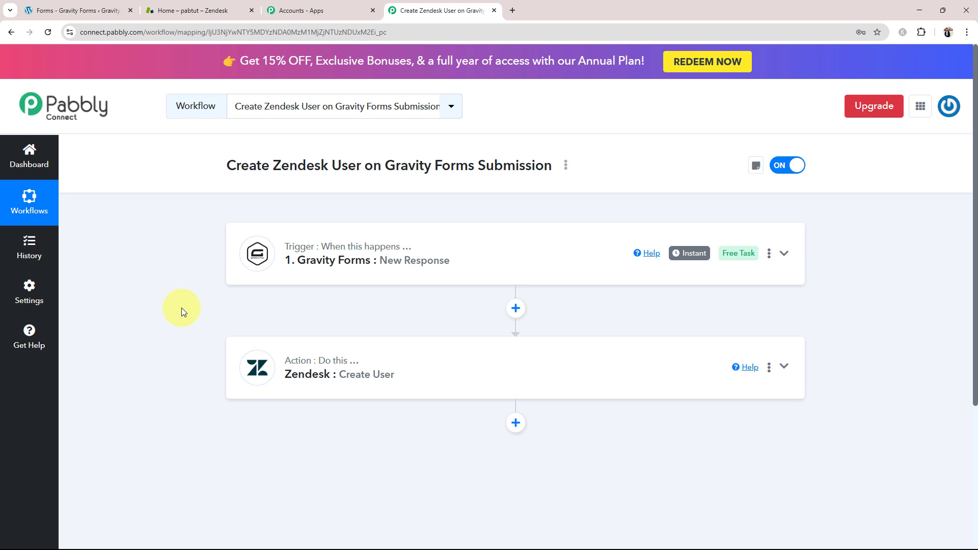
# Expand the Gravity Forms trigger and copy its webhook URL
pyautogui.click(343, 248)
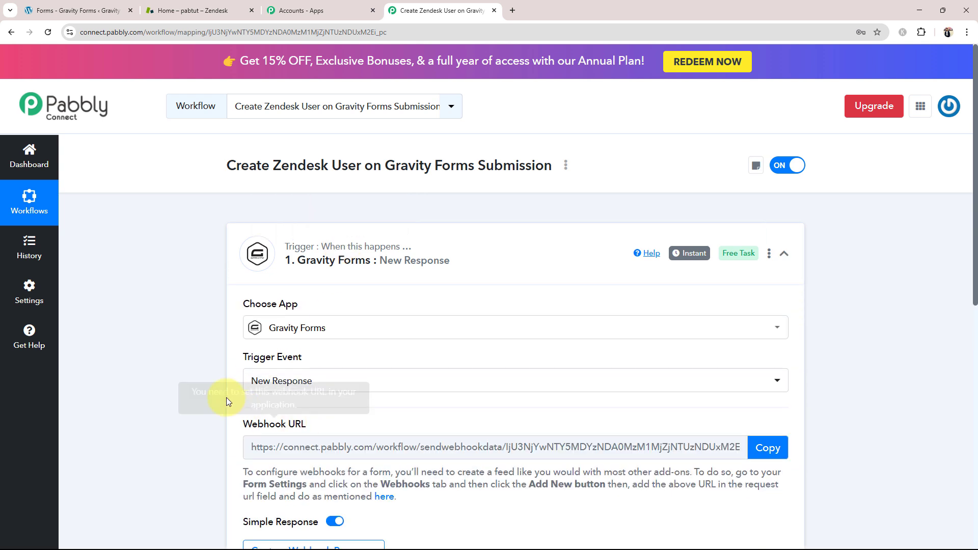
pyautogui.scroll(-1, 244, 382)
pyautogui.tripleClick(244, 373)
pyautogui.click(156, 377)
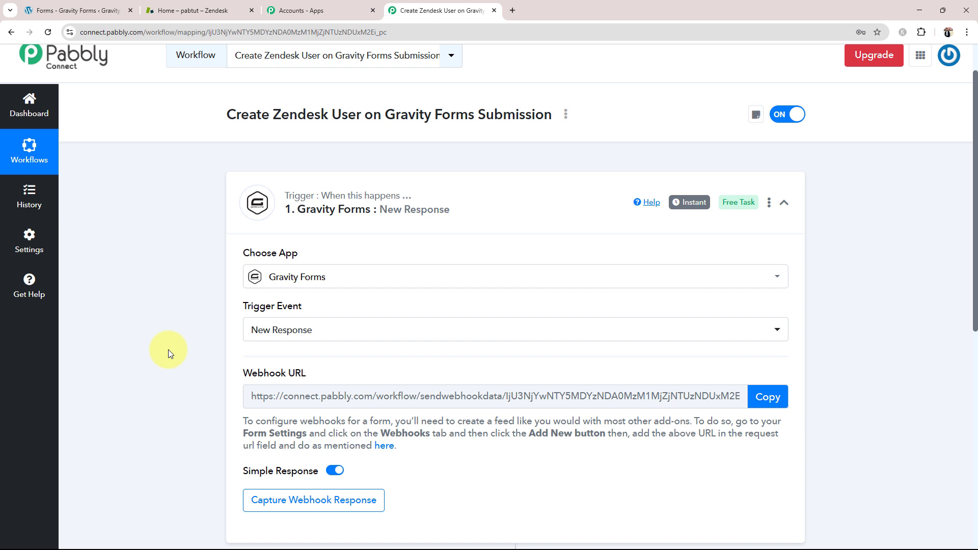
pyautogui.moveTo(230, 385); pyautogui.dragTo(313, 372)
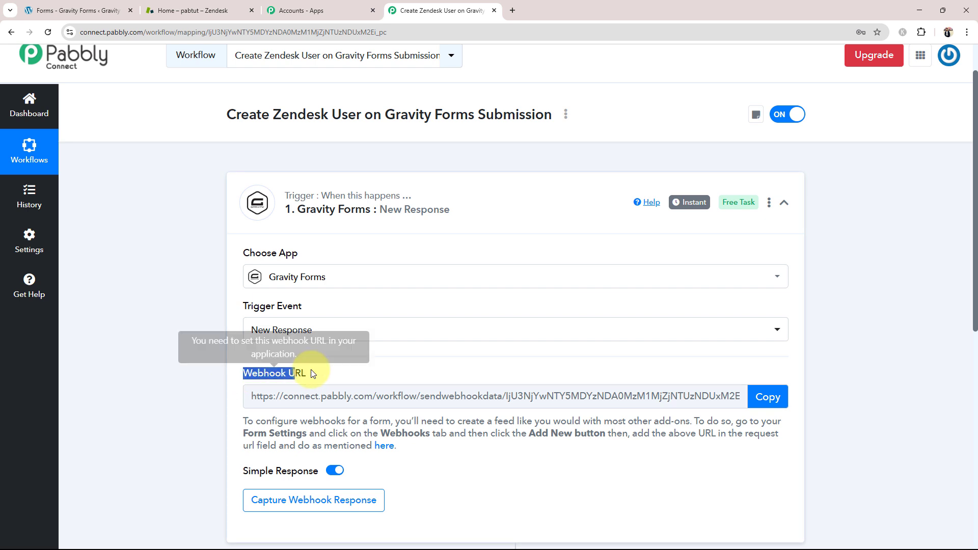
pyautogui.click(165, 378)
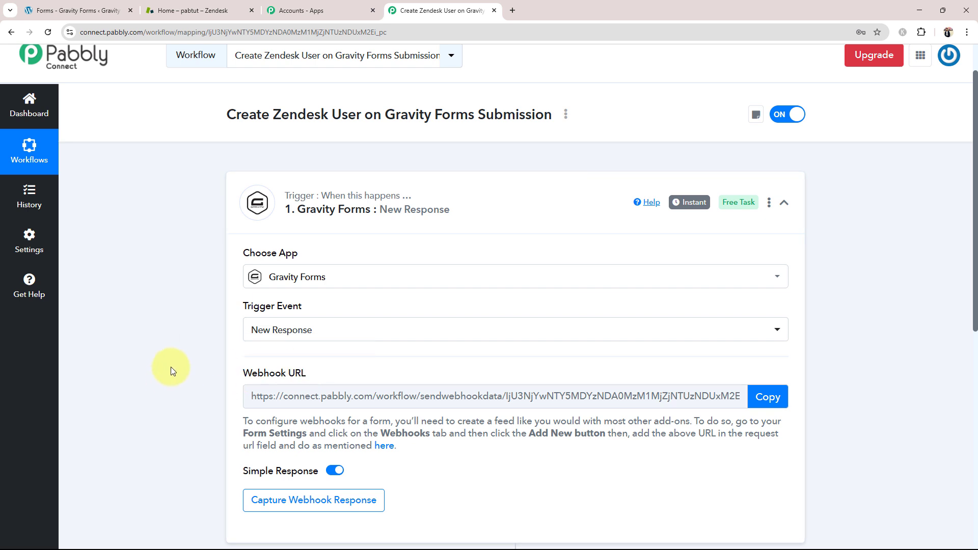
pyautogui.click(767, 398)
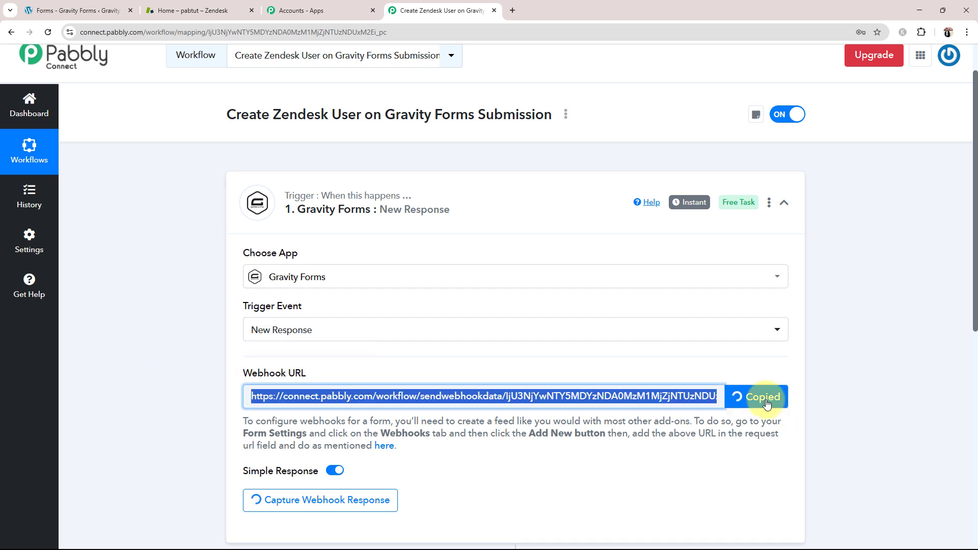
pyautogui.scroll(-2, 765, 399)
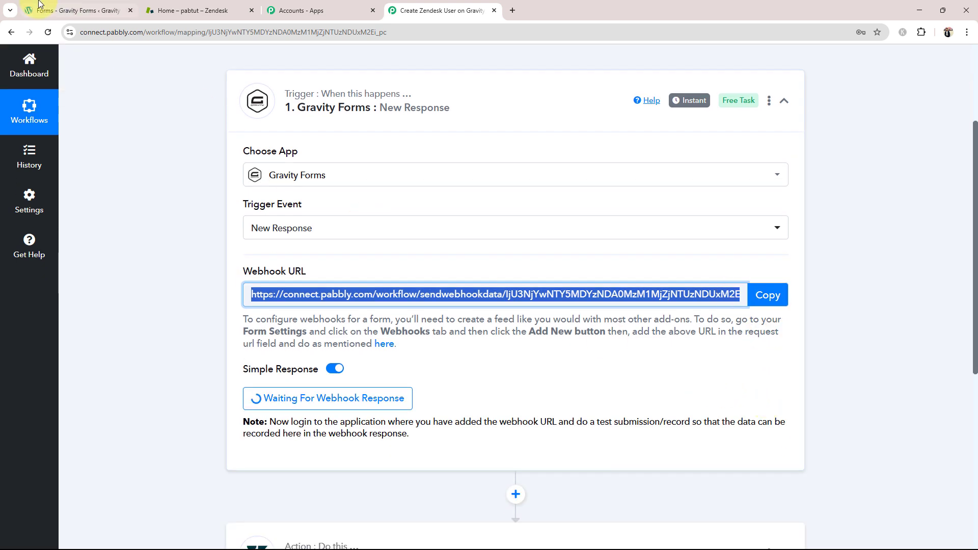
# Switch to the Gravity Forms list in WordPress and open the Request Form for editing
pyautogui.click(38, 5)
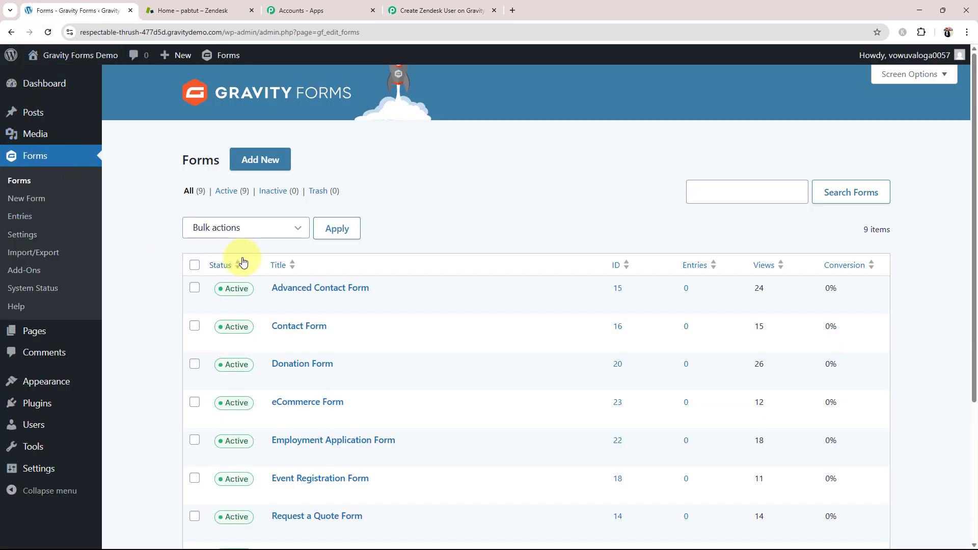
pyautogui.scroll(-3, 163, 318)
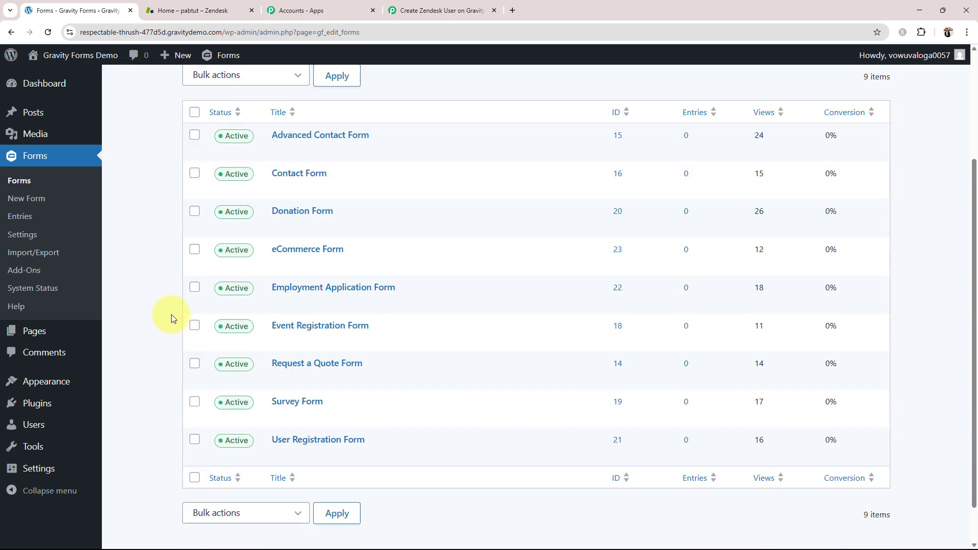
pyautogui.scroll(1, 171, 314)
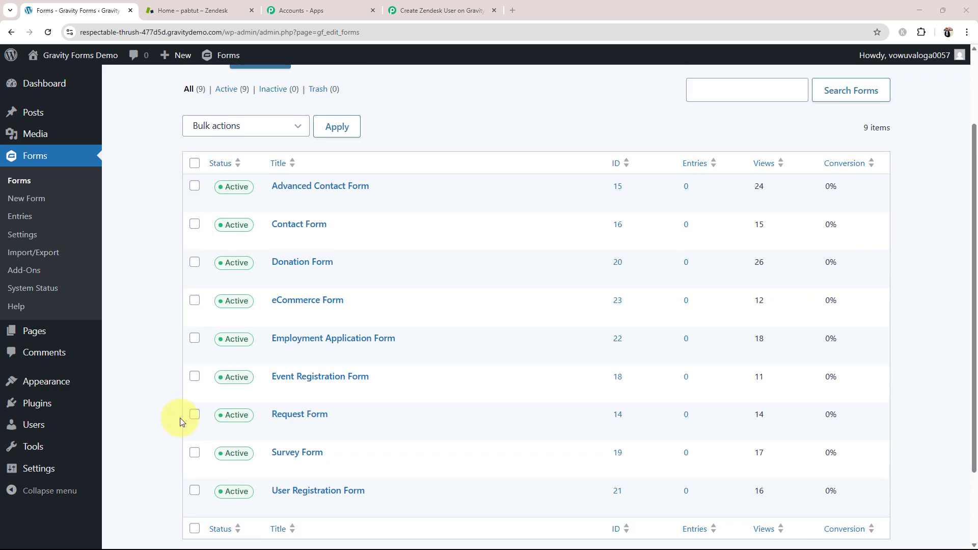
pyautogui.click(436, 6)
pyautogui.click(56, 9)
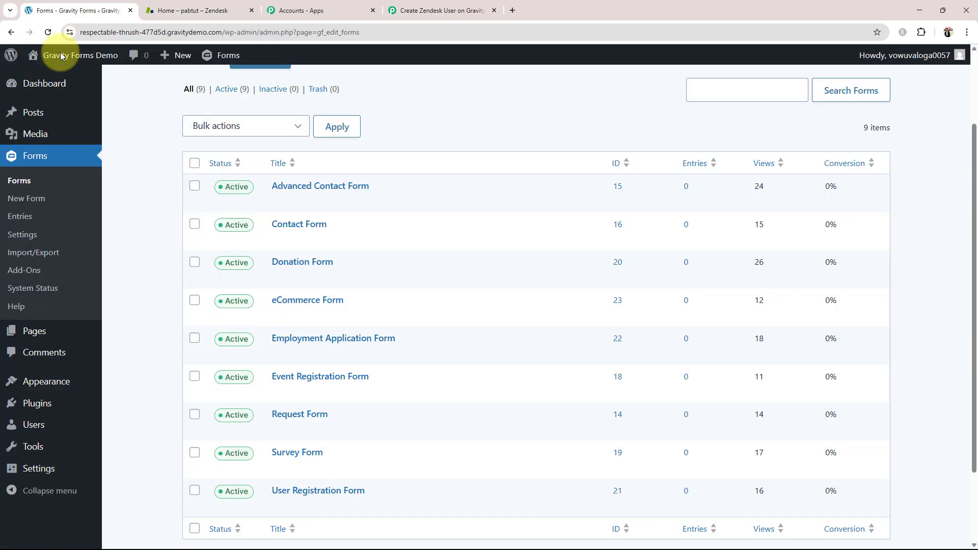
pyautogui.scroll(-2, 161, 268)
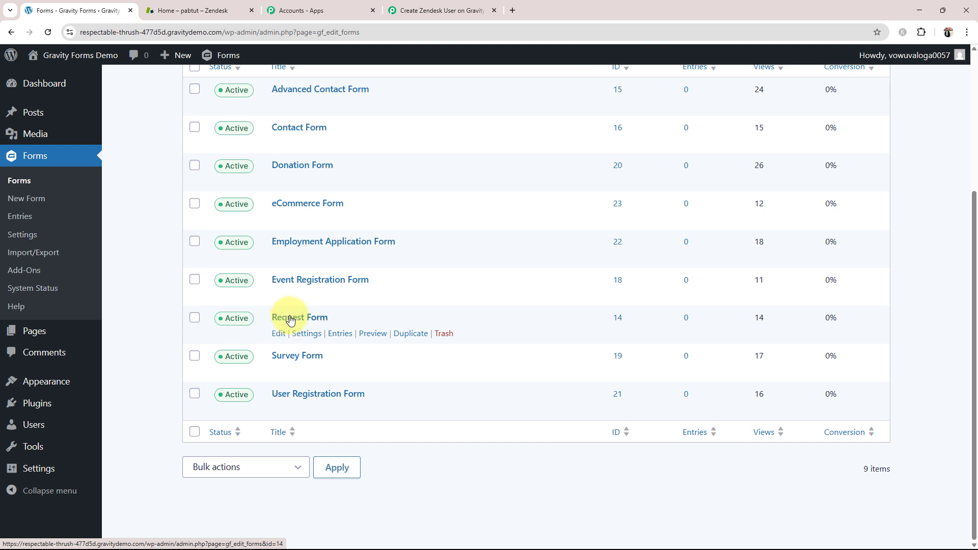
pyautogui.click(278, 333)
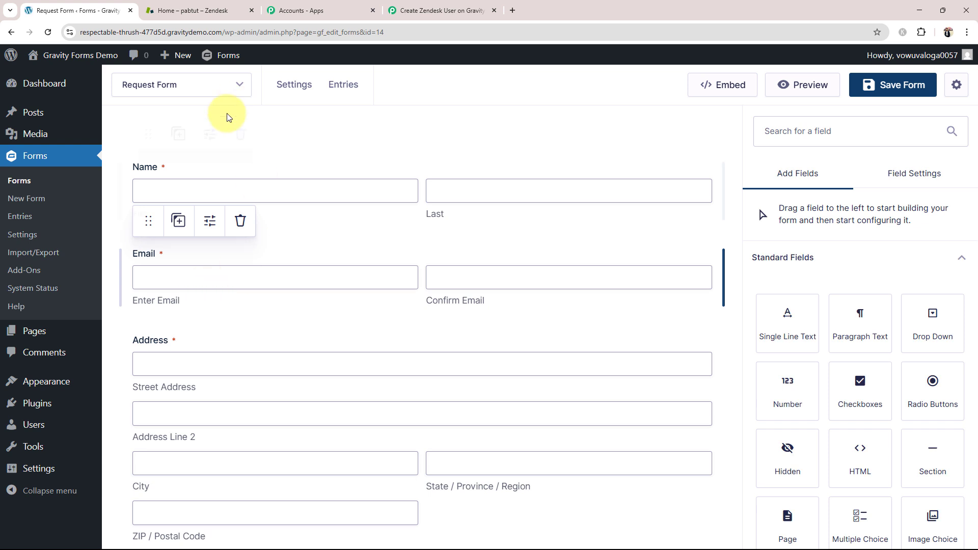
# Review the Request Form's fields and open its Form Settings
pyautogui.scroll(-2, 372, 257)
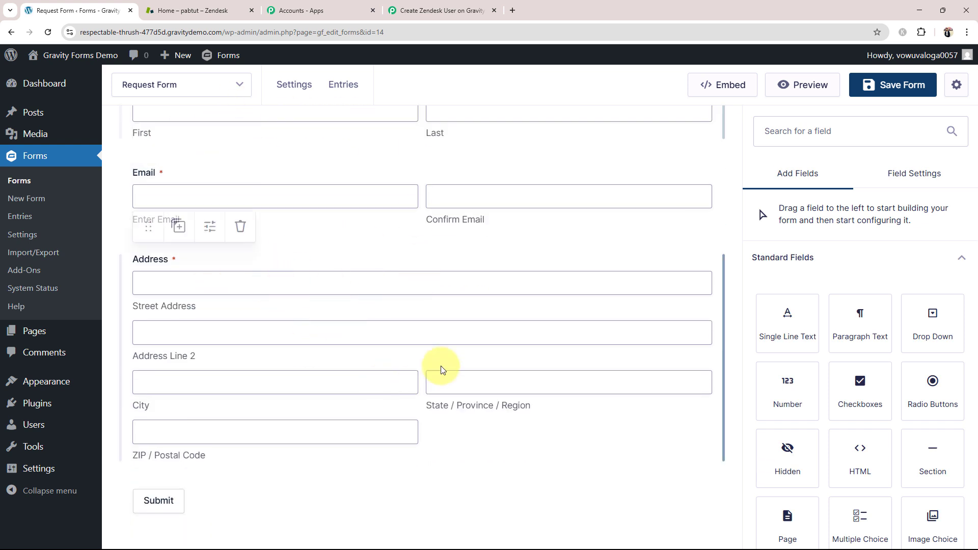
pyautogui.moveTo(264, 97)
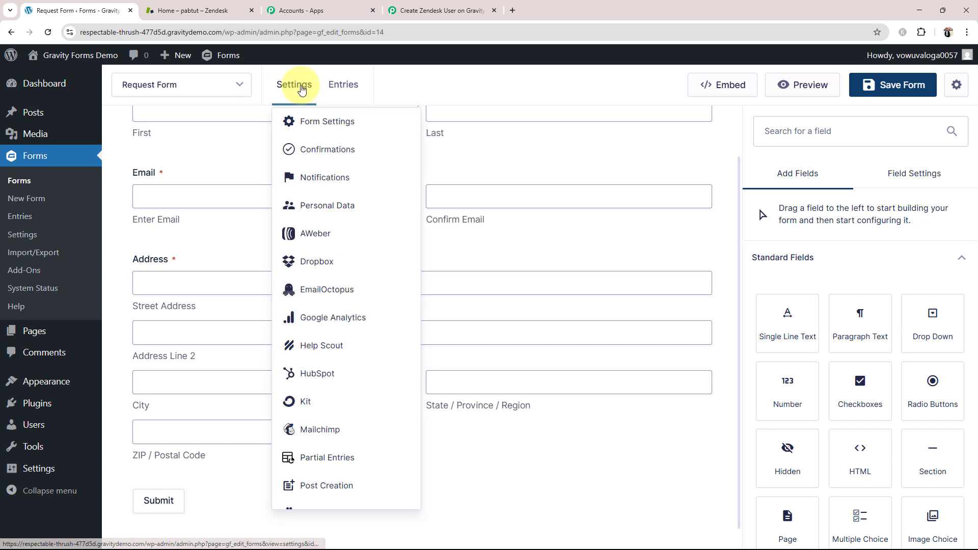
pyautogui.click(309, 123)
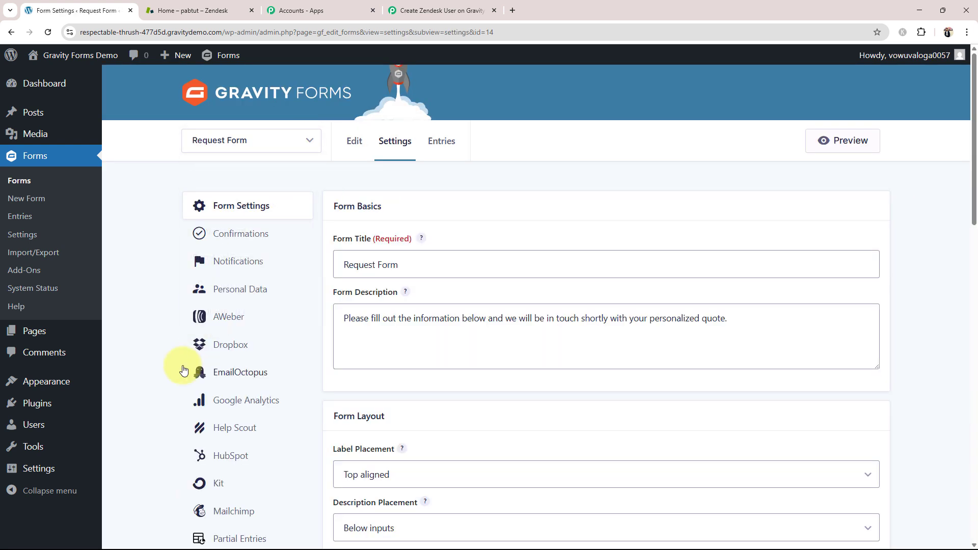
# Open the Request Form's Webhooks settings and add a new webhook feed
pyautogui.scroll(-5, 153, 359)
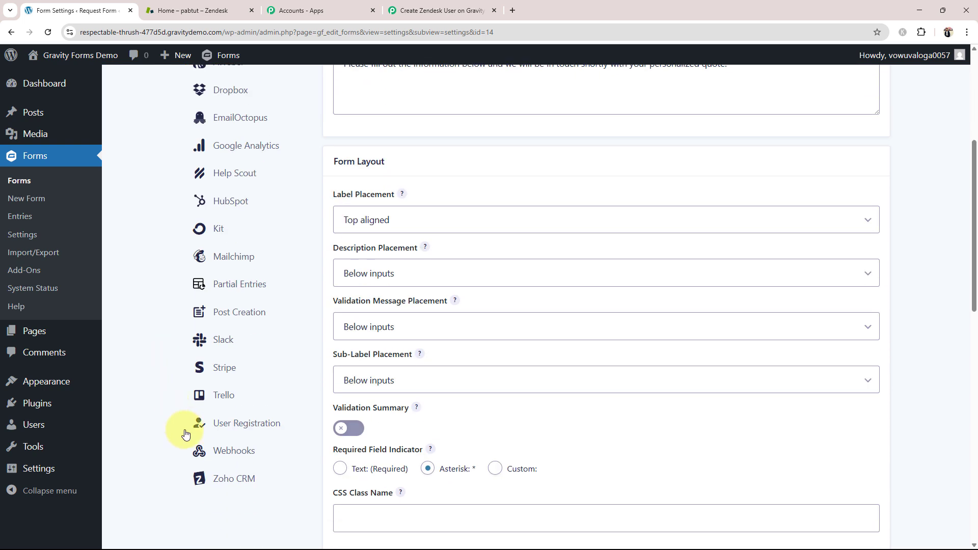
pyautogui.click(226, 453)
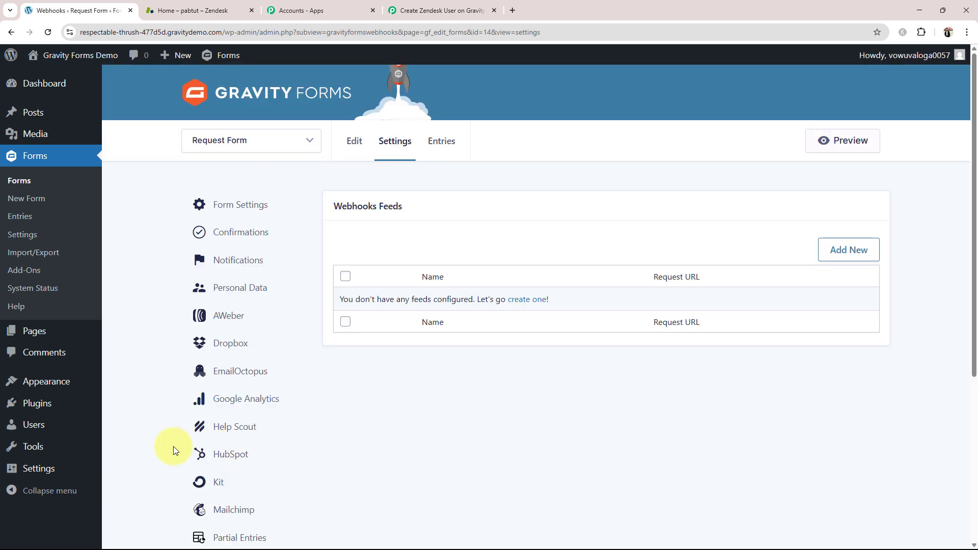
pyautogui.click(861, 253)
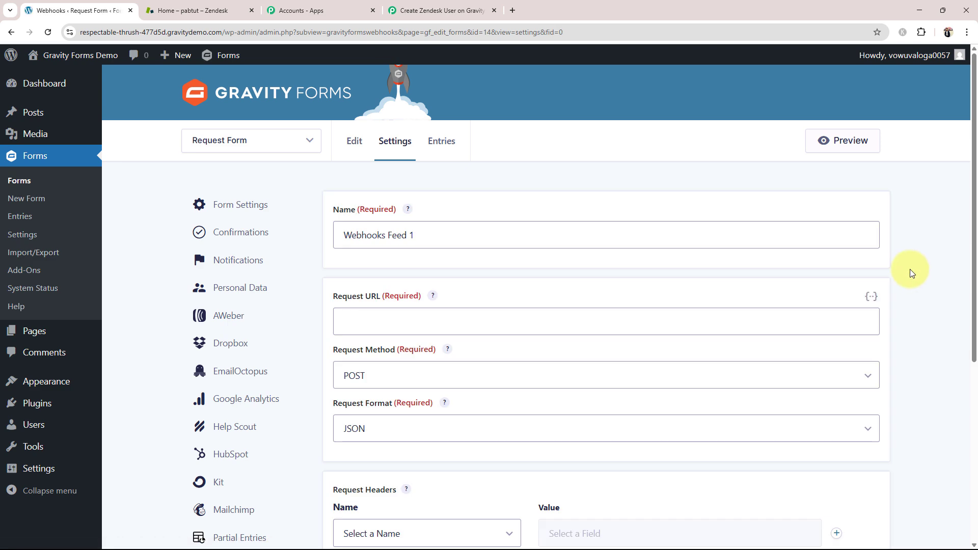
# Copy the Gravity Forms trigger's webhook URL from Pabbly Connect and paste it as the request URL of the new WordPress webhook feed
pyautogui.click(422, 6)
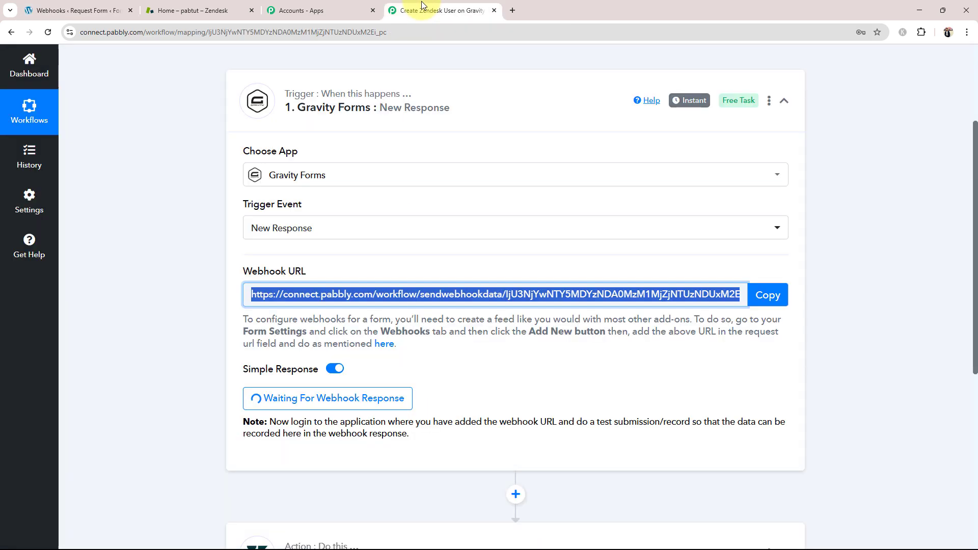
pyautogui.click(767, 295)
pyautogui.click(79, 10)
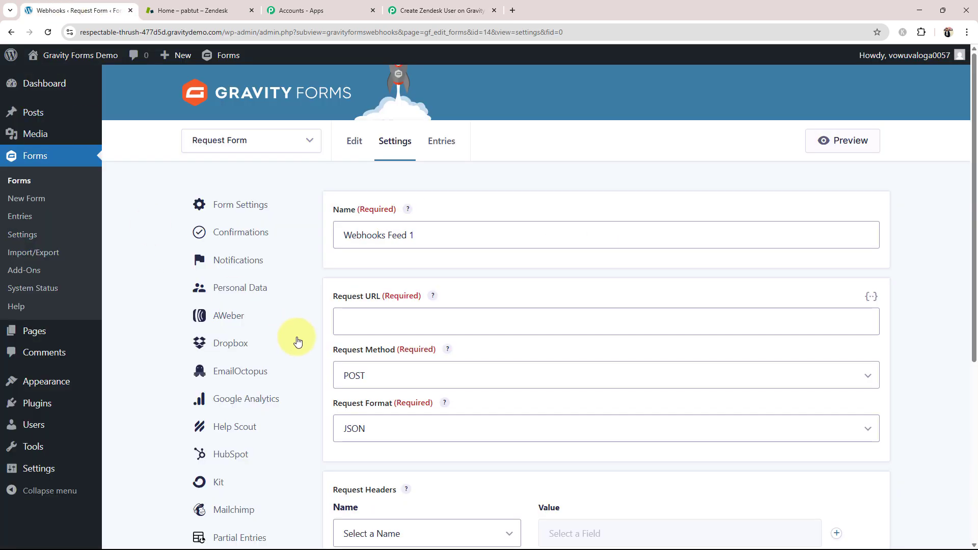
pyautogui.click(374, 319)
pyautogui.hotkey('ctrl', 'v')
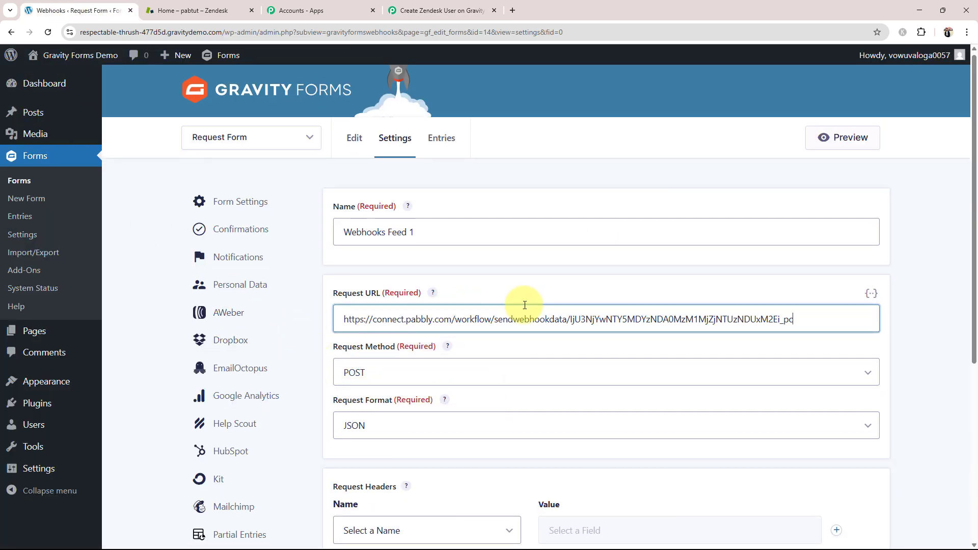
# Keep the feed's request method as POST, format as JSON and body as All Fields, and save the feed settings
pyautogui.scroll(-2, 524, 305)
pyautogui.click(361, 274)
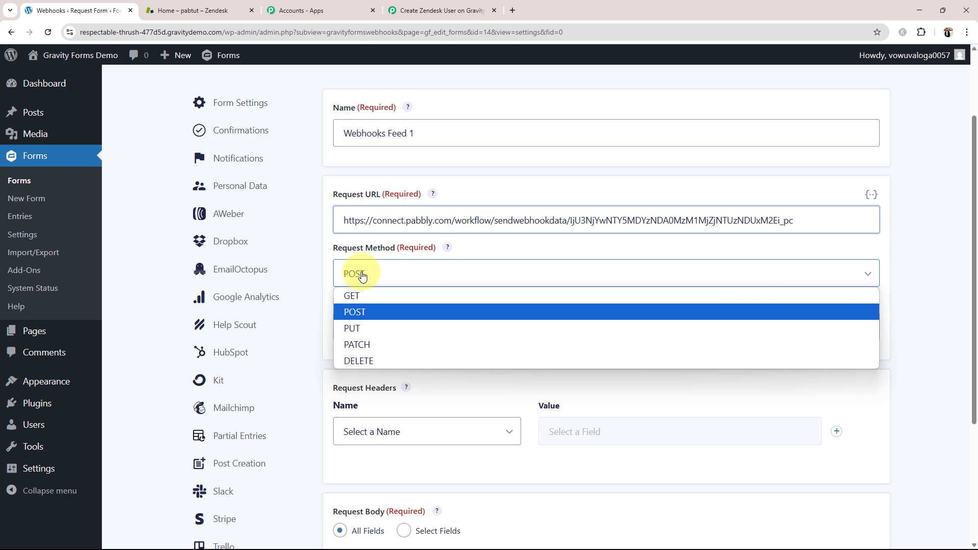
pyautogui.click(352, 312)
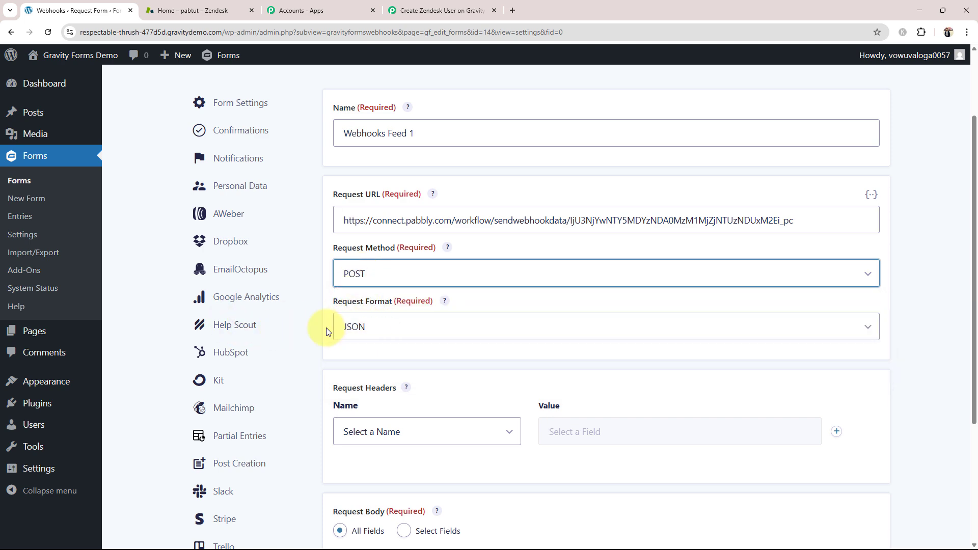
pyautogui.scroll(-3, 316, 401)
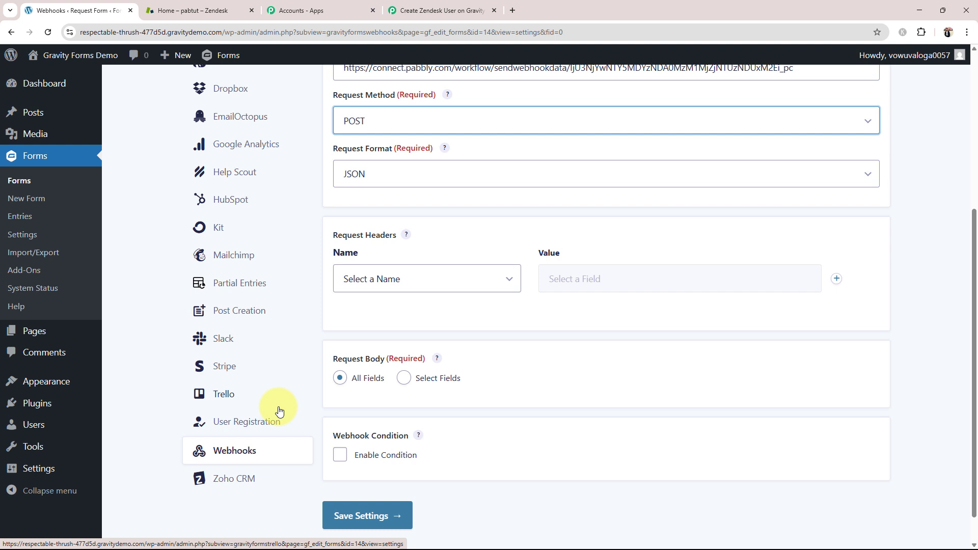
pyautogui.click(355, 515)
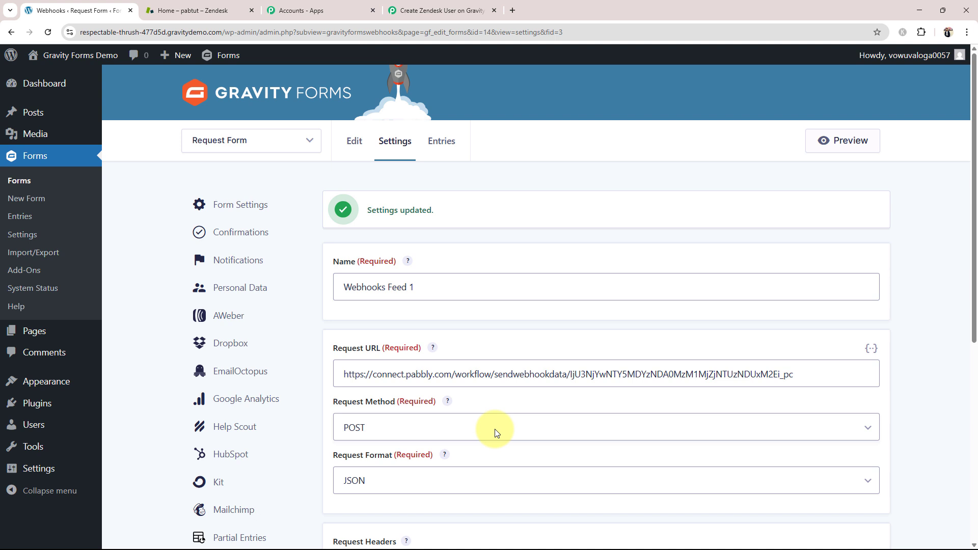
# Check the trigger's webhook capture status in Pabbly Connect, and open the Request Form's preview from WordPress
pyautogui.click(433, 10)
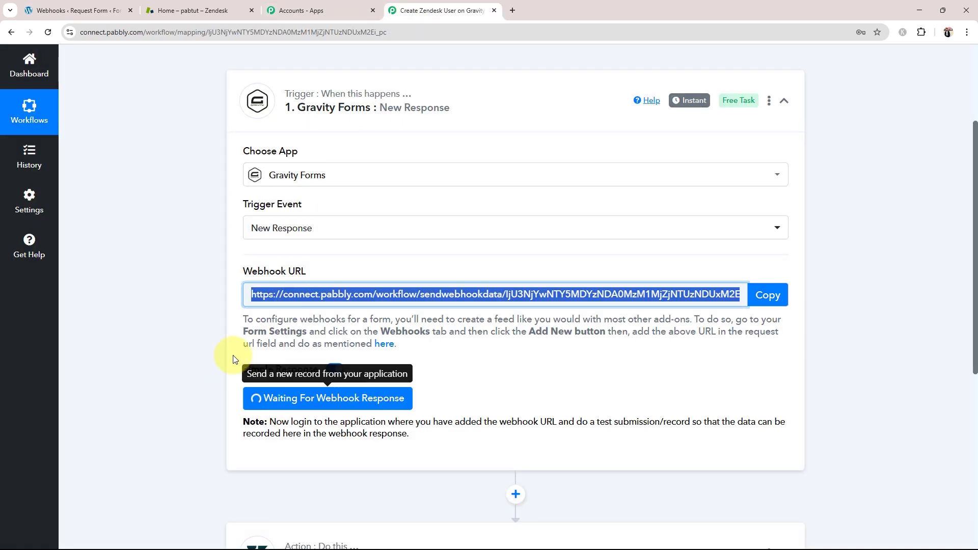
pyautogui.click(116, 8)
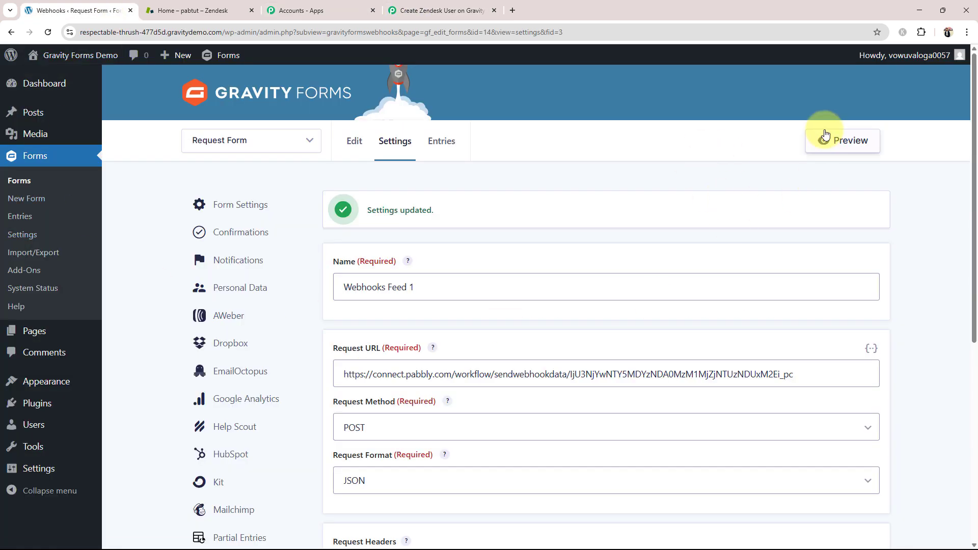
pyautogui.click(825, 135)
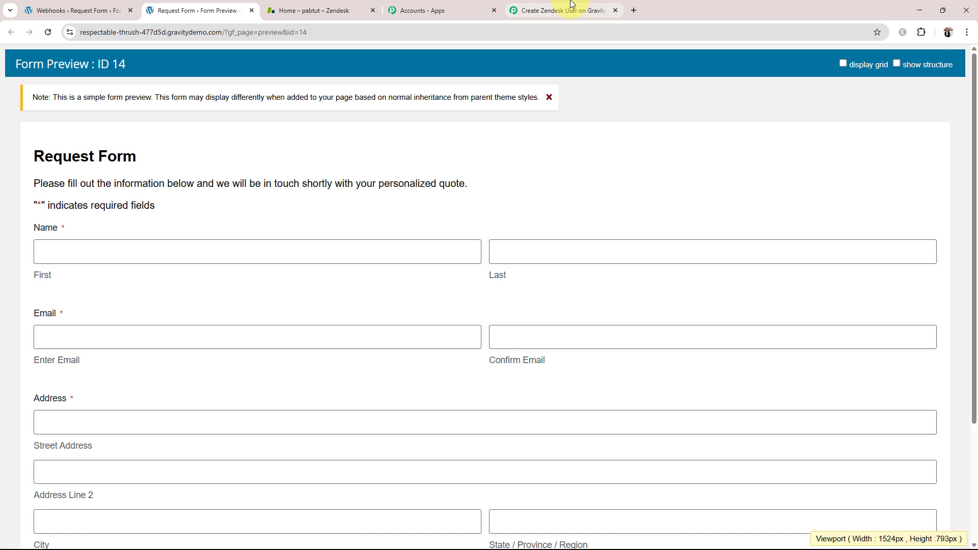
# Switch to the Pabbly Connect workflow and read the Gravity Forms trigger's note about making a test submission
pyautogui.click(571, 5)
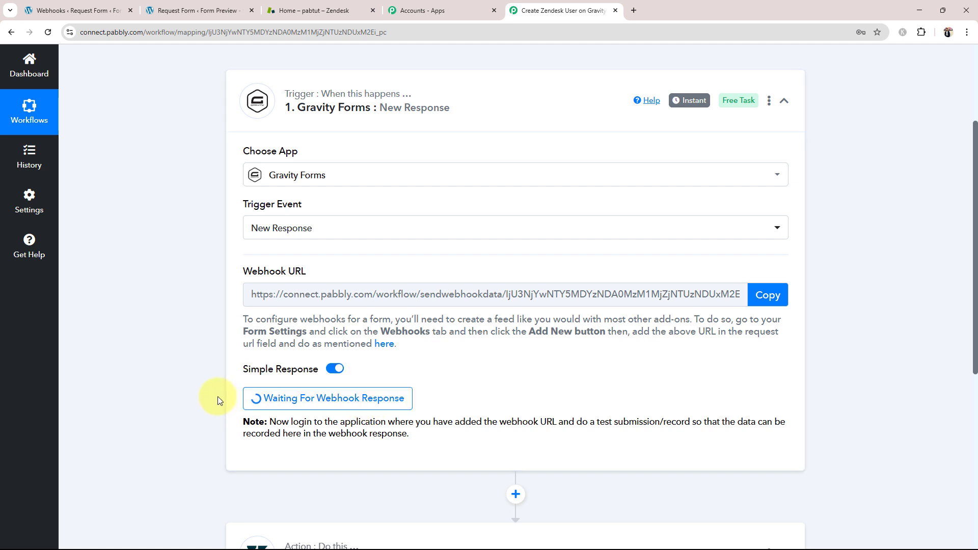
pyautogui.moveTo(291, 423); pyautogui.dragTo(393, 430)
pyautogui.click(583, 422)
pyautogui.moveTo(597, 427); pyautogui.dragTo(662, 416)
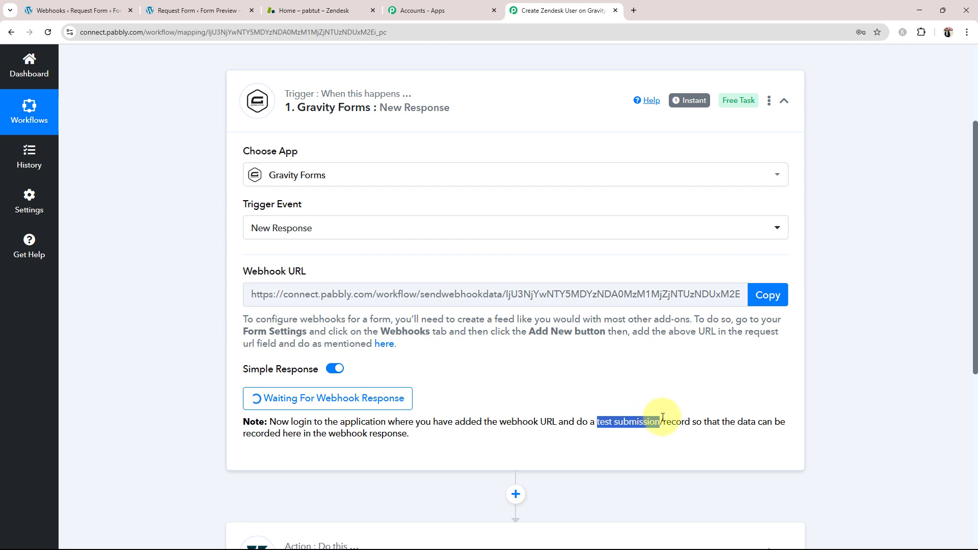
pyautogui.click(631, 396)
pyautogui.scroll(1, 418, 368)
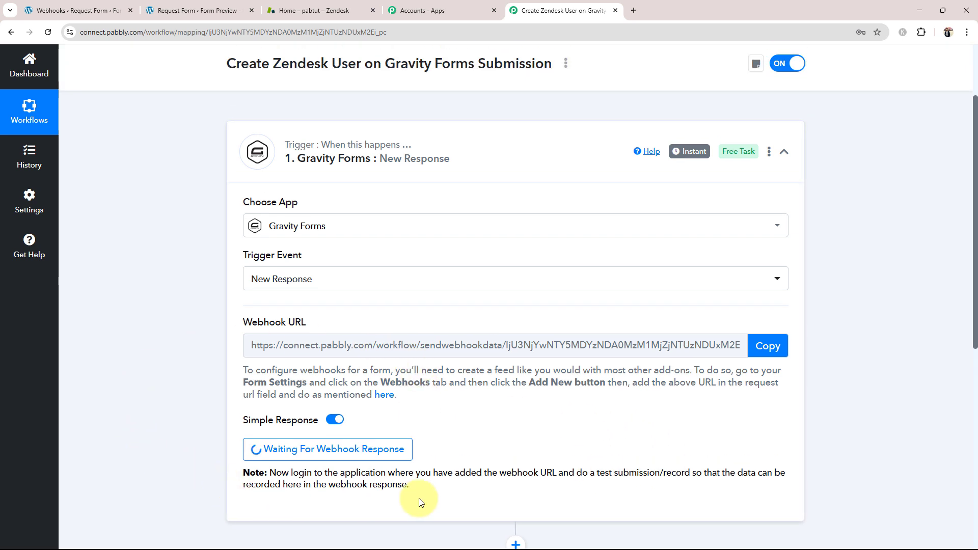
# Switch to the Request Form preview and fill in the name, e-mail and address fields with the saved test contact's details
pyautogui.click(170, 5)
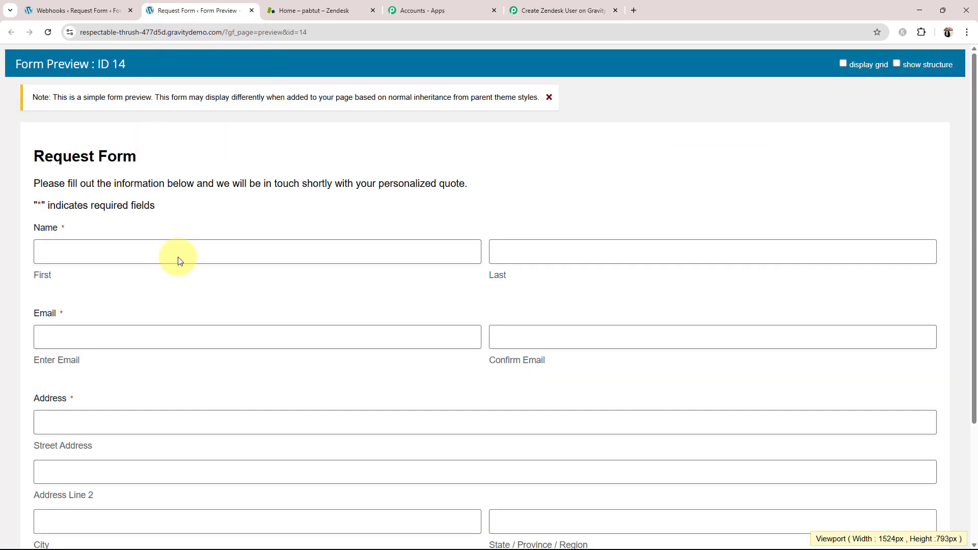
pyautogui.scroll(-2, 282, 356)
pyautogui.click(85, 150)
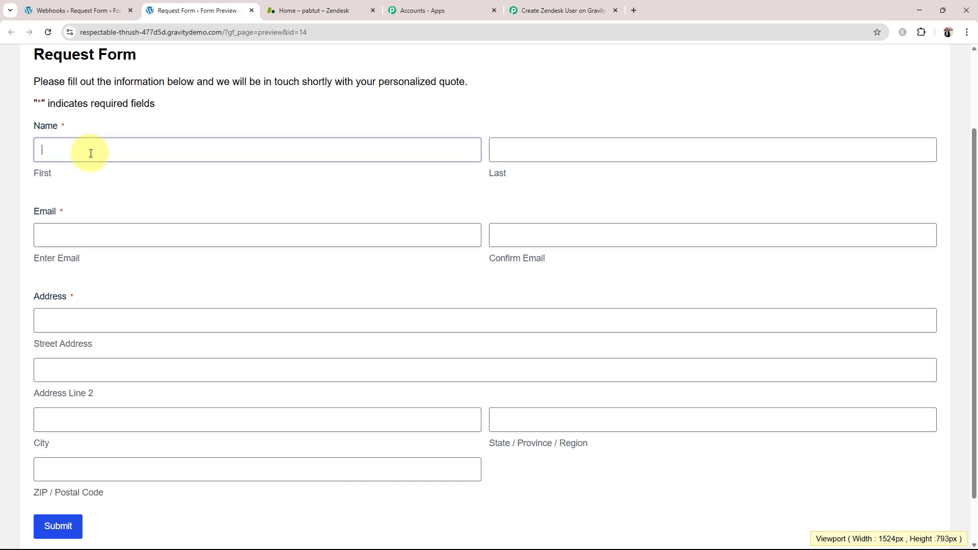
pyautogui.click(121, 182)
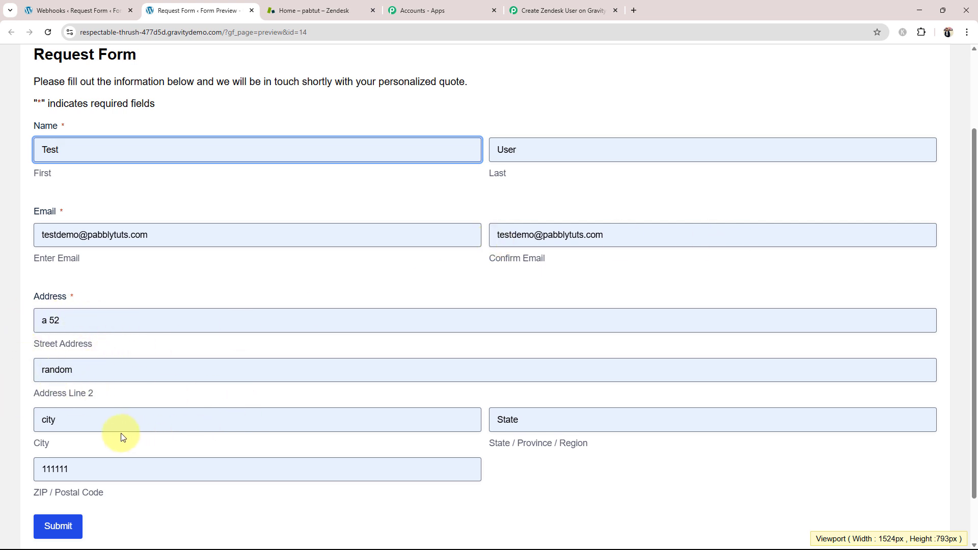
# Replace the placeholder city, state and postal code in the form's address with the test contact's real locality details
pyautogui.click(94, 419)
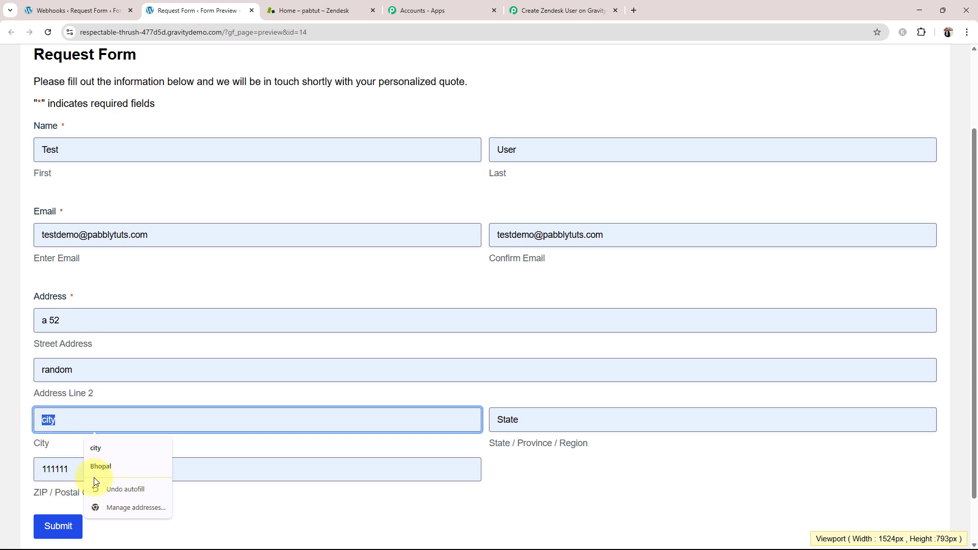
pyautogui.click(104, 465)
pyautogui.click(542, 420)
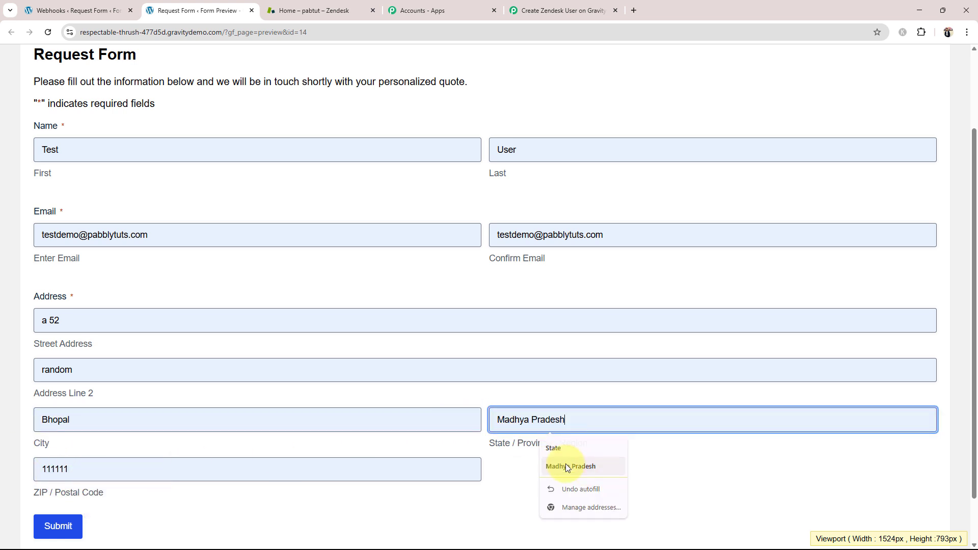
pyautogui.click(565, 465)
pyautogui.click(91, 467)
pyautogui.write('462021')
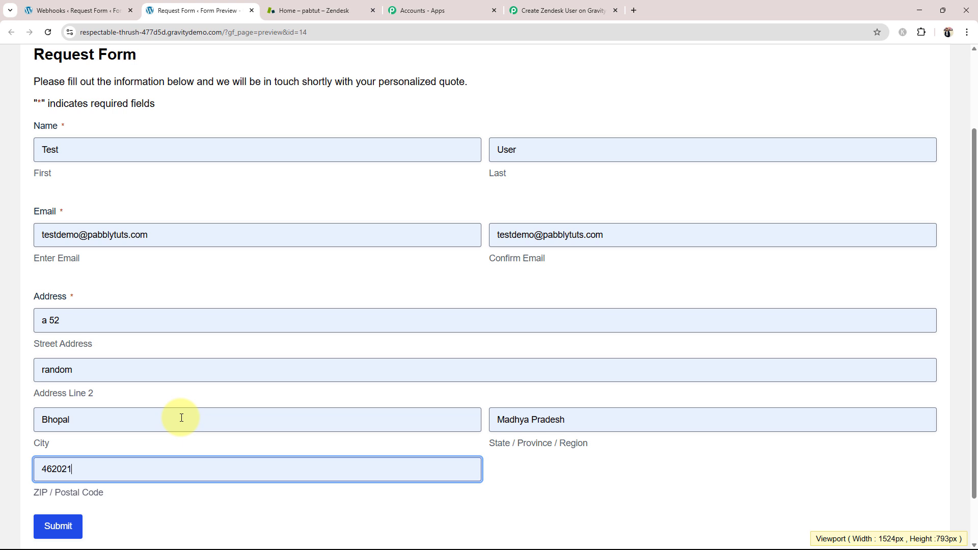
# Submit the completed Request Form and decline the browser's offer to save the address
pyautogui.scroll(1, 149, 362)
pyautogui.scroll(-2, 149, 363)
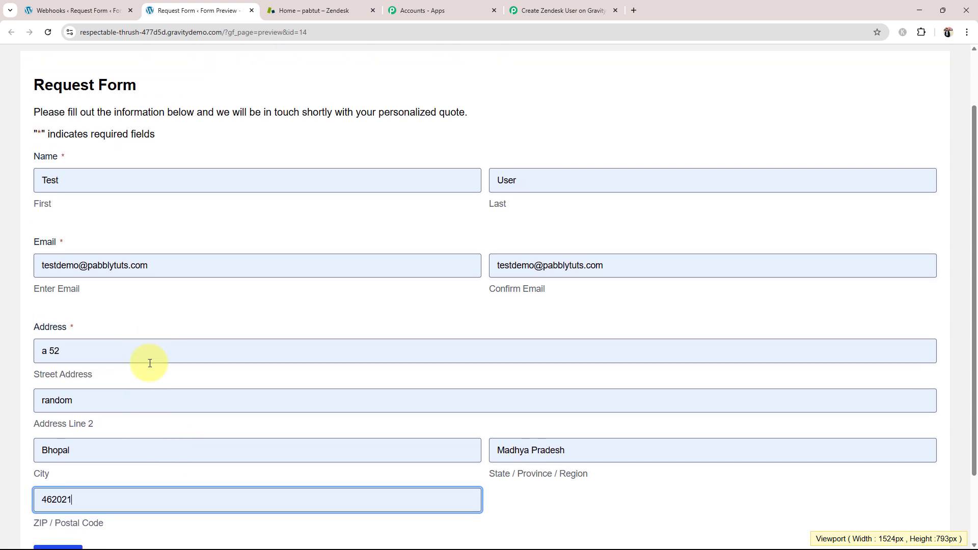
pyautogui.click(49, 481)
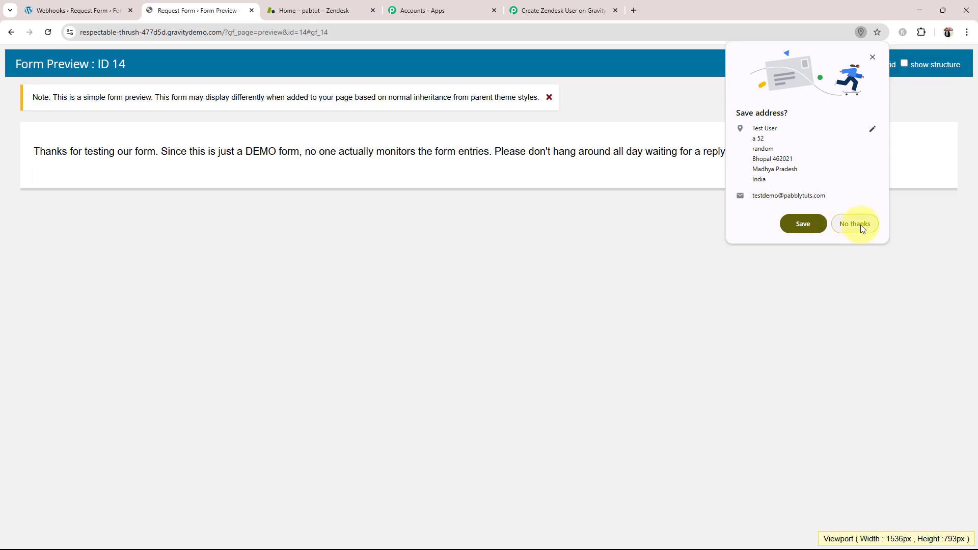
pyautogui.click(855, 224)
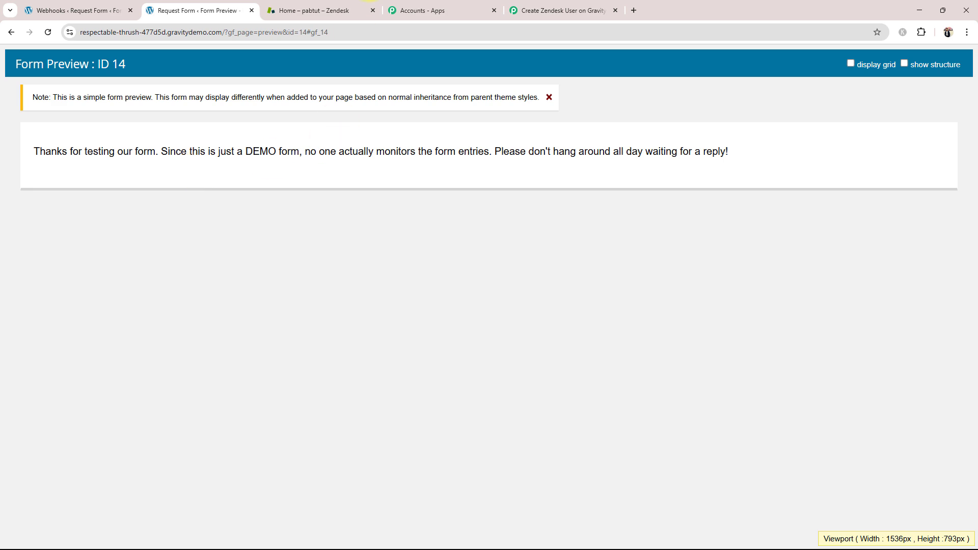
# Switch to Pabbly Connect and compare the trigger's captured response with the submitted e-mail, address and name values
pyautogui.click(569, 6)
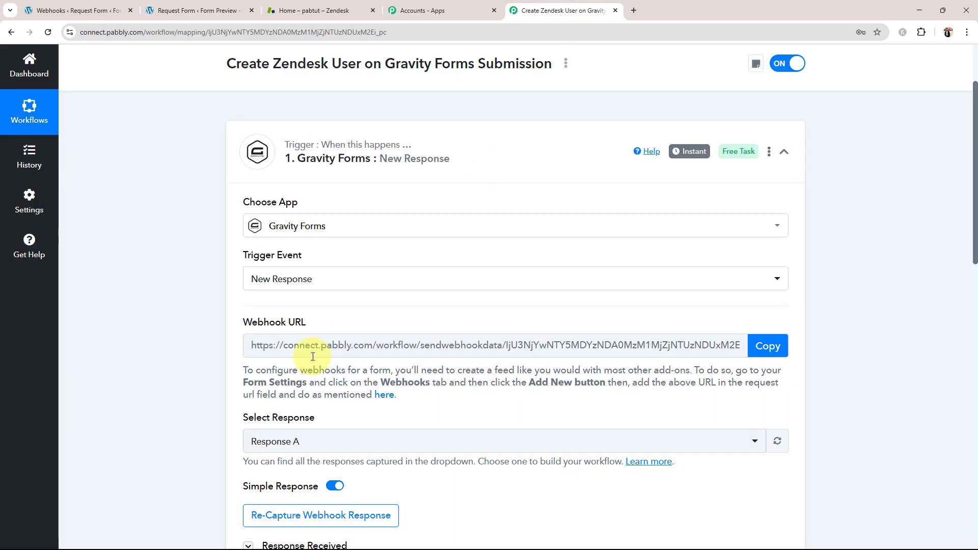
pyautogui.scroll(-8, 131, 405)
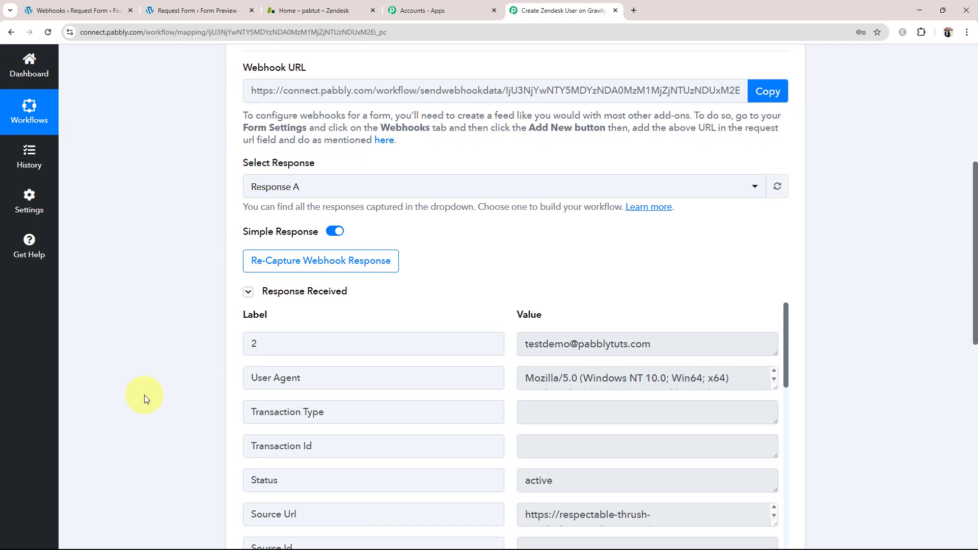
pyautogui.scroll(-2, 616, 389)
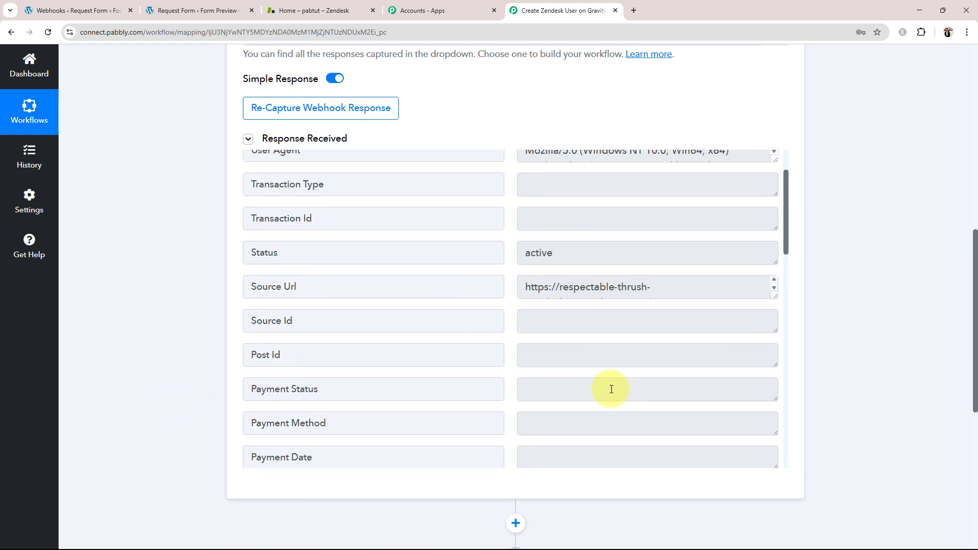
pyautogui.scroll(2, 611, 389)
pyautogui.moveTo(701, 192); pyautogui.dragTo(475, 192)
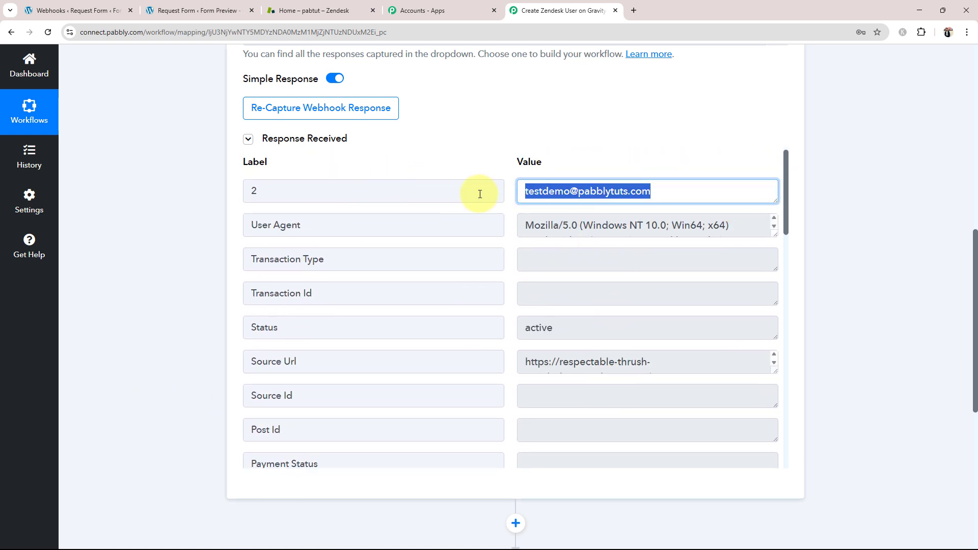
pyautogui.scroll(-4, 627, 306)
pyautogui.scroll(-14, 627, 305)
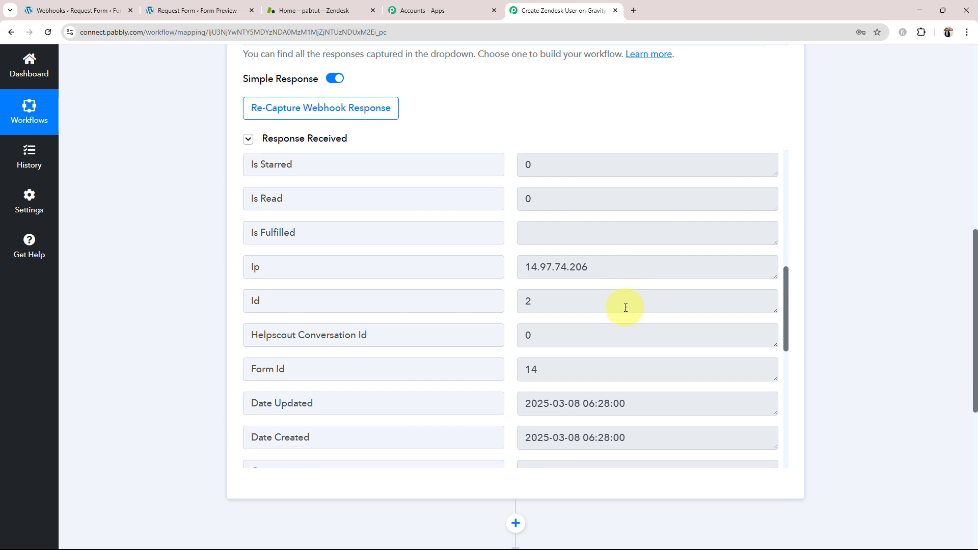
pyautogui.moveTo(623, 283); pyautogui.dragTo(506, 282)
pyautogui.scroll(-3, 585, 386)
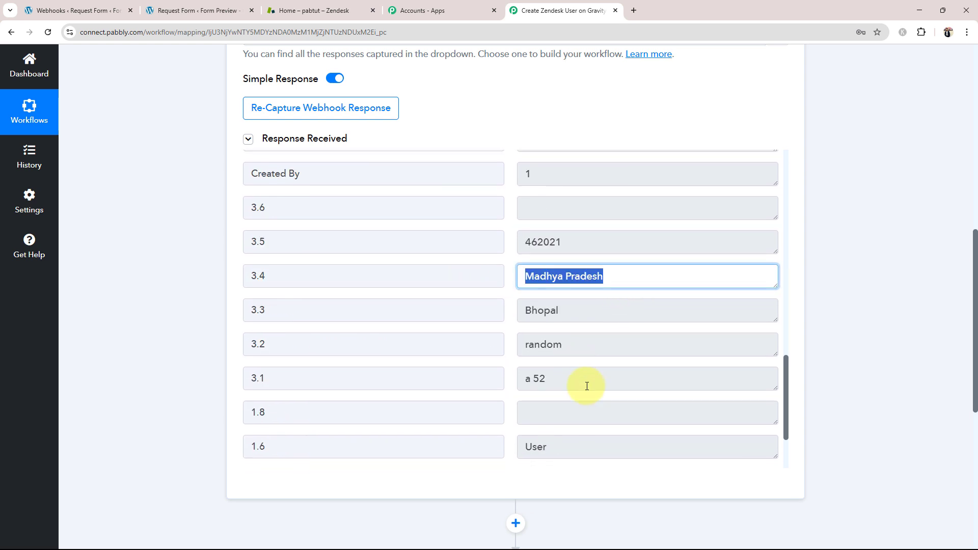
pyautogui.moveTo(563, 411); pyautogui.dragTo(486, 408)
pyautogui.moveTo(562, 344); pyautogui.dragTo(500, 343)
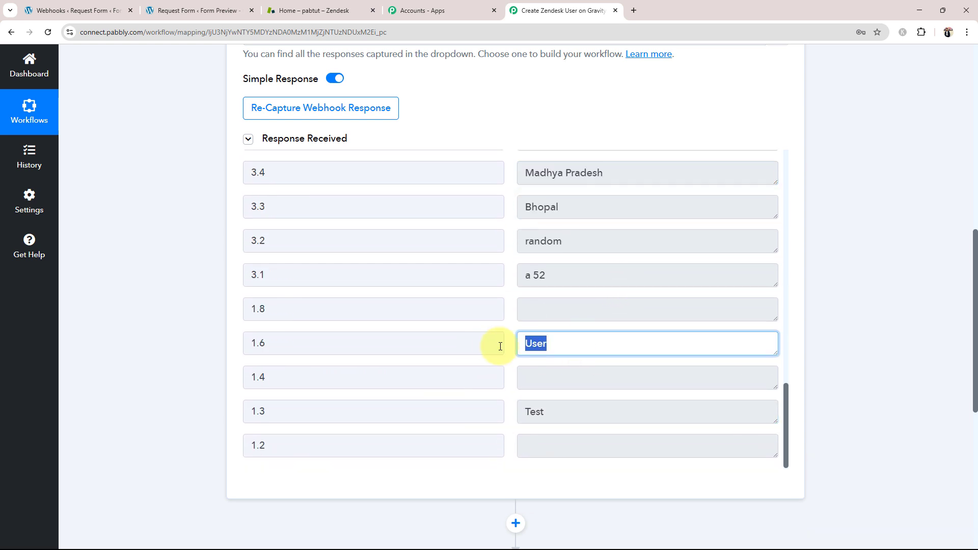
pyautogui.scroll(-4, 621, 377)
pyautogui.scroll(4, 126, 320)
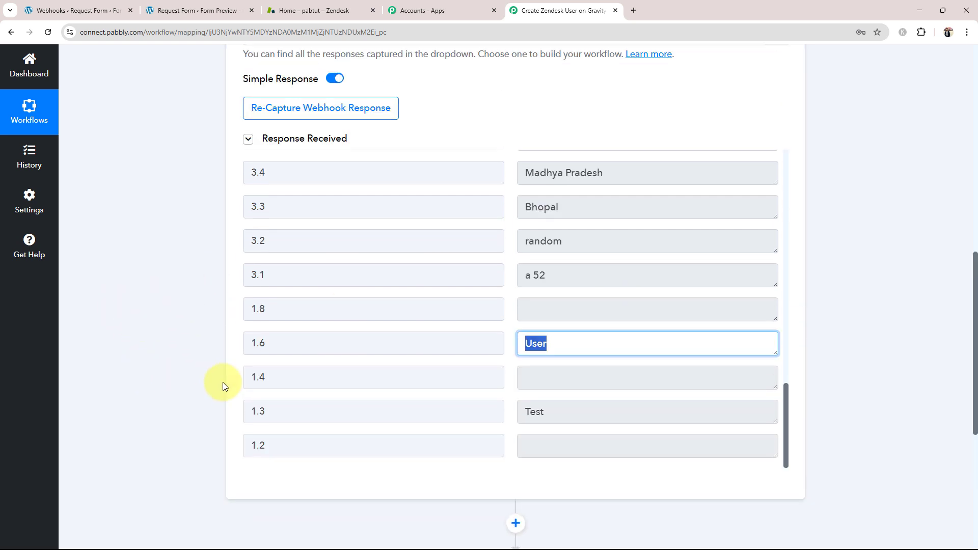
pyautogui.scroll(20, 662, 406)
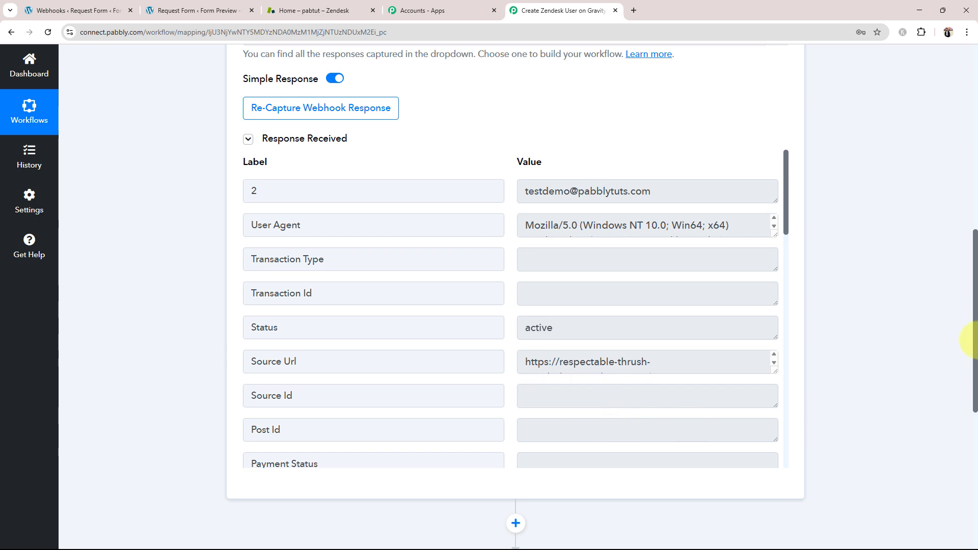
pyautogui.moveTo(971, 341); pyautogui.dragTo(963, 118)
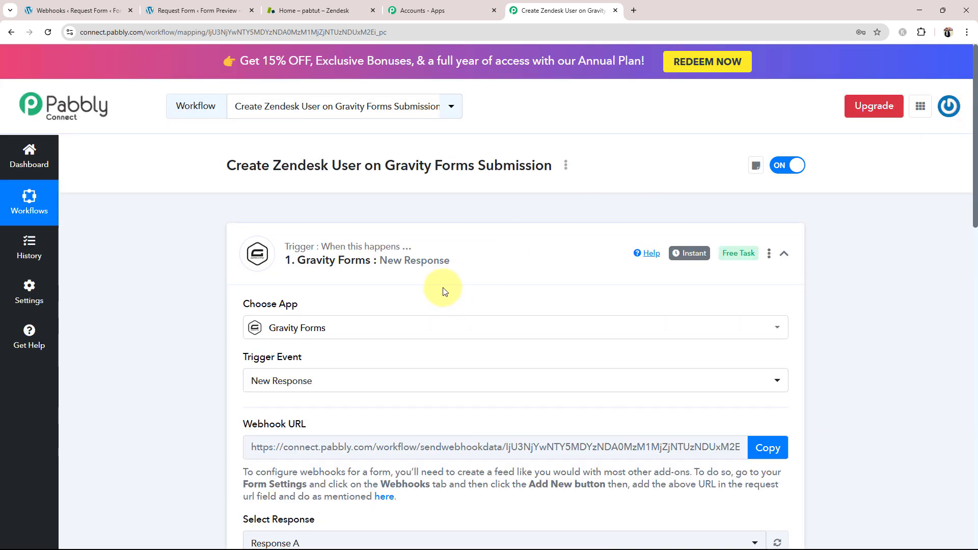
# Collapse the Gravity Forms trigger and start adding a new Zendesk connection for the Create User action
pyautogui.click(266, 270)
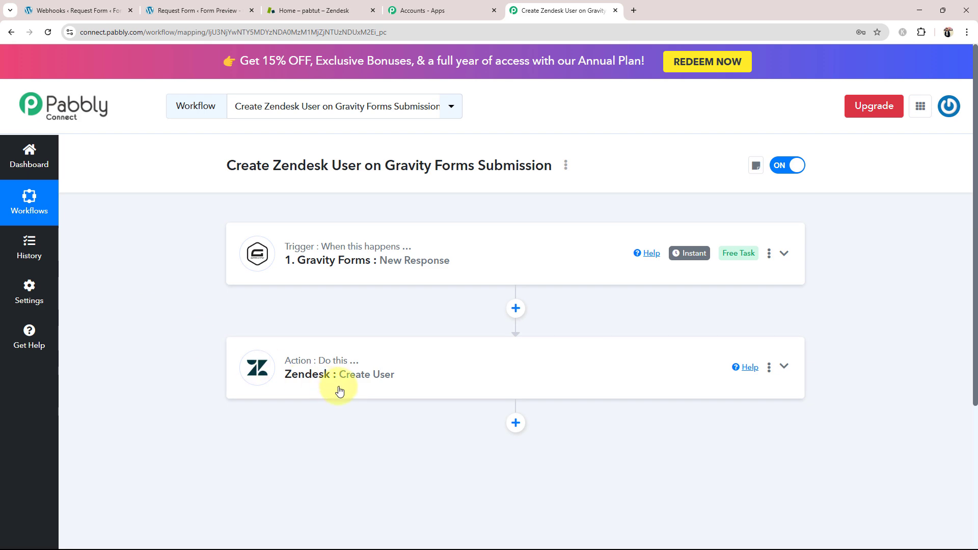
pyautogui.click(402, 391)
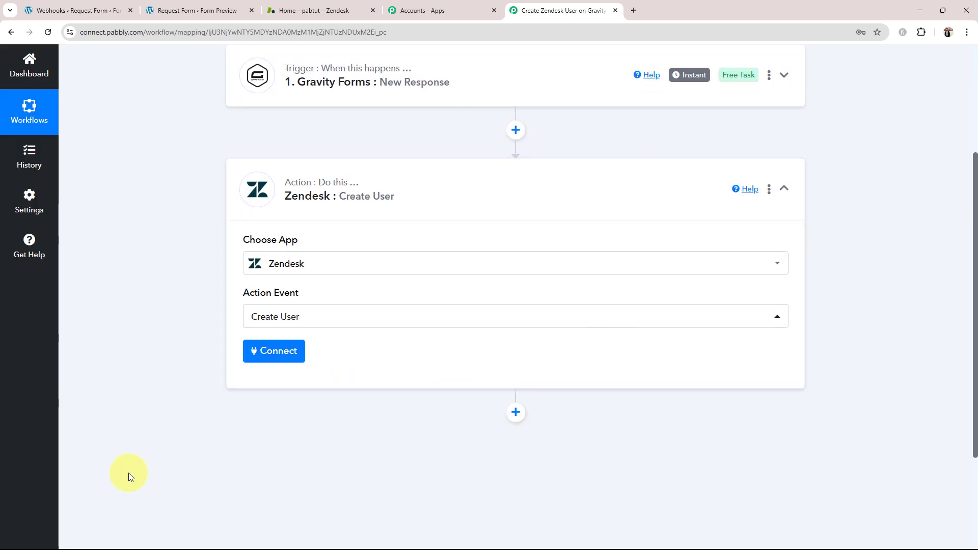
pyautogui.click(267, 354)
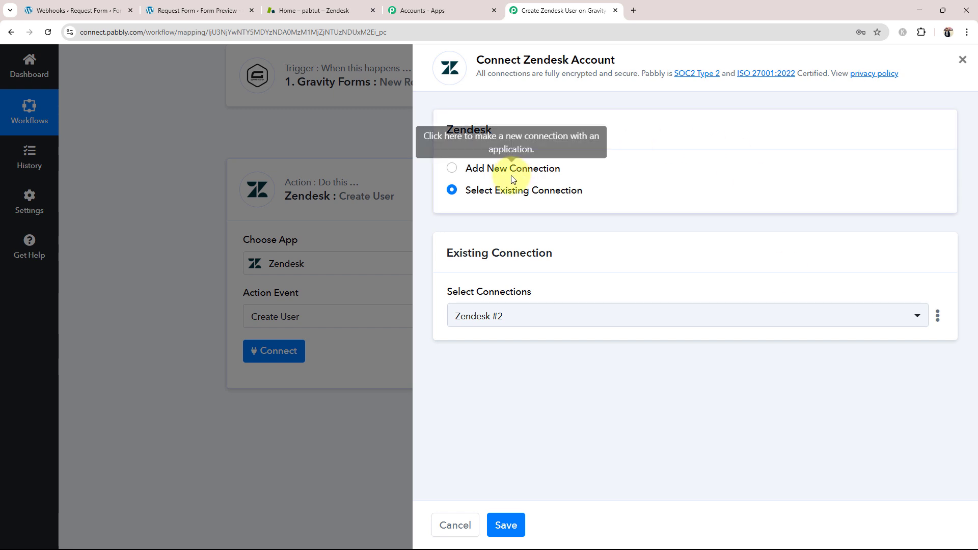
pyautogui.click(451, 169)
pyautogui.scroll(-3, 458, 275)
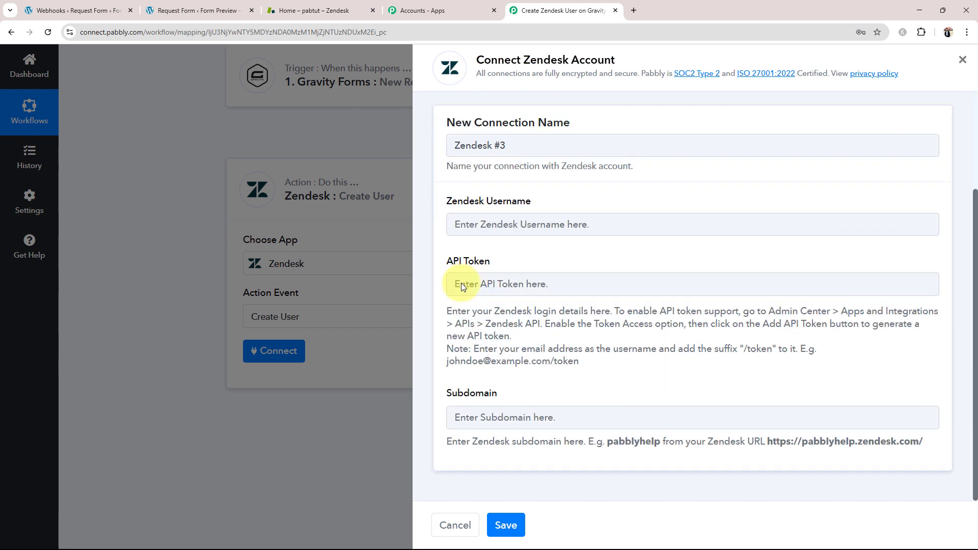
# Examine the username, API token and subdomain fields and the example URL showing which part is the subdomain
pyautogui.doubleClick(459, 398)
pyautogui.moveTo(447, 261); pyautogui.dragTo(563, 258)
pyautogui.moveTo(443, 199); pyautogui.dragTo(561, 208)
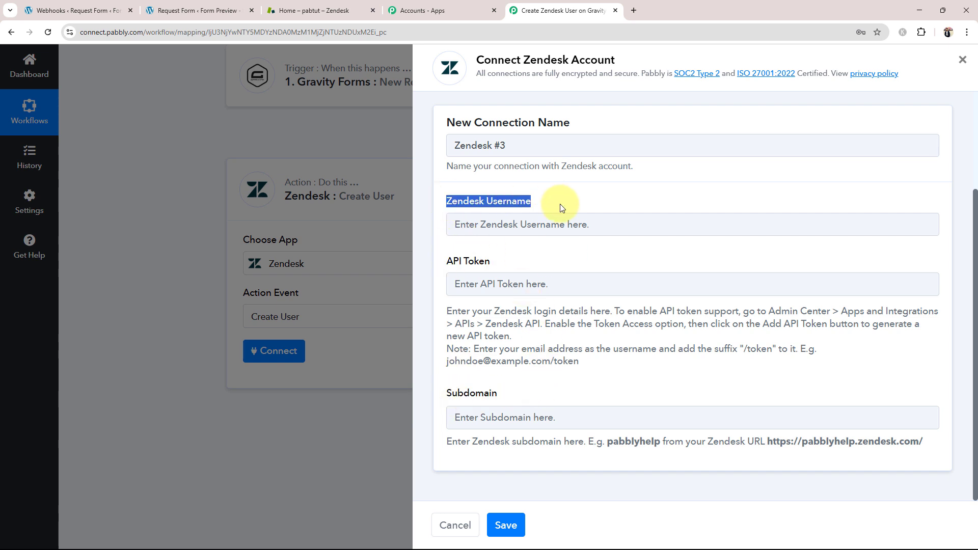
pyautogui.click(595, 326)
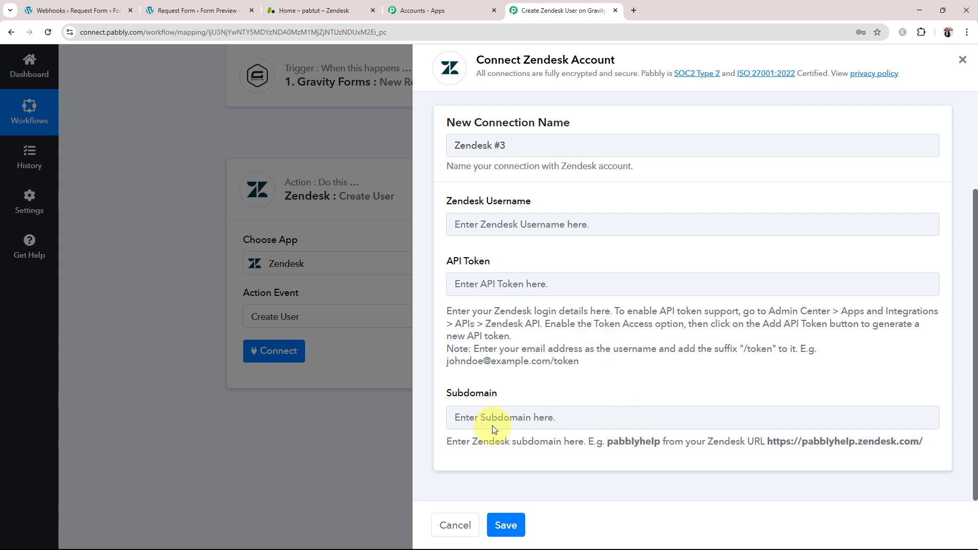
pyautogui.moveTo(448, 396); pyautogui.dragTo(535, 389)
pyautogui.click(539, 393)
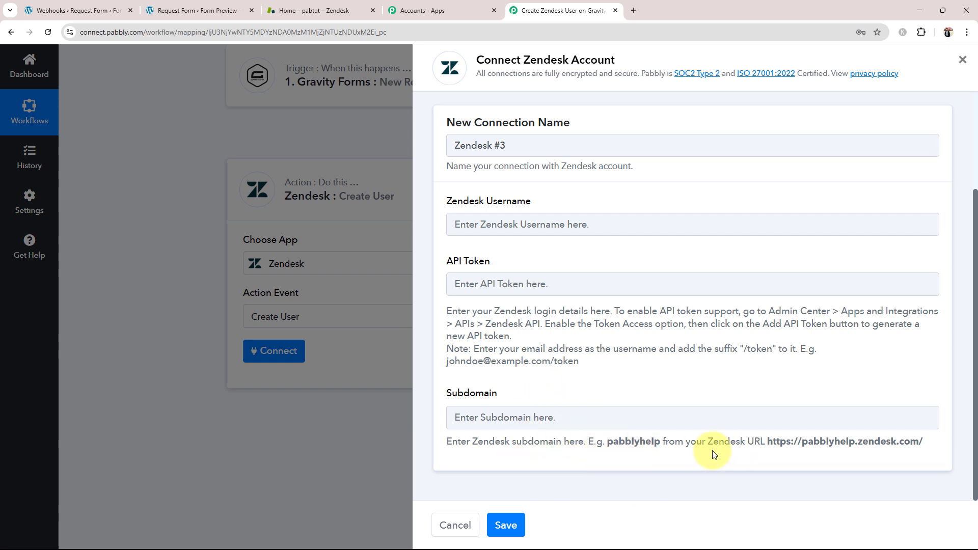
pyautogui.moveTo(772, 441); pyautogui.dragTo(871, 454)
pyautogui.click(868, 451)
pyautogui.moveTo(803, 445); pyautogui.dragTo(847, 444)
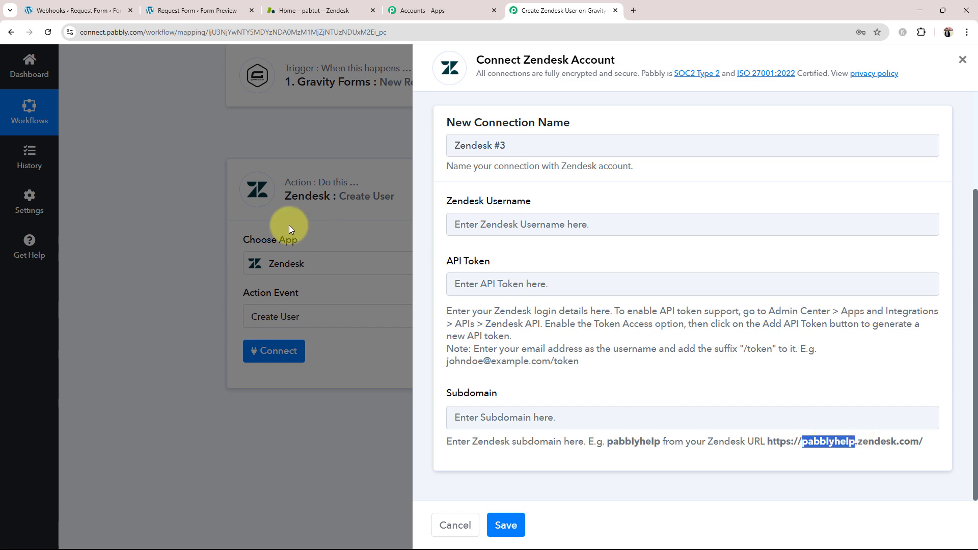
# Copy the subdomain pabtut from the Zendesk site's address and paste it into the Pabbly Connect connection's Subdomain field
pyautogui.click(305, 10)
pyautogui.click(102, 32)
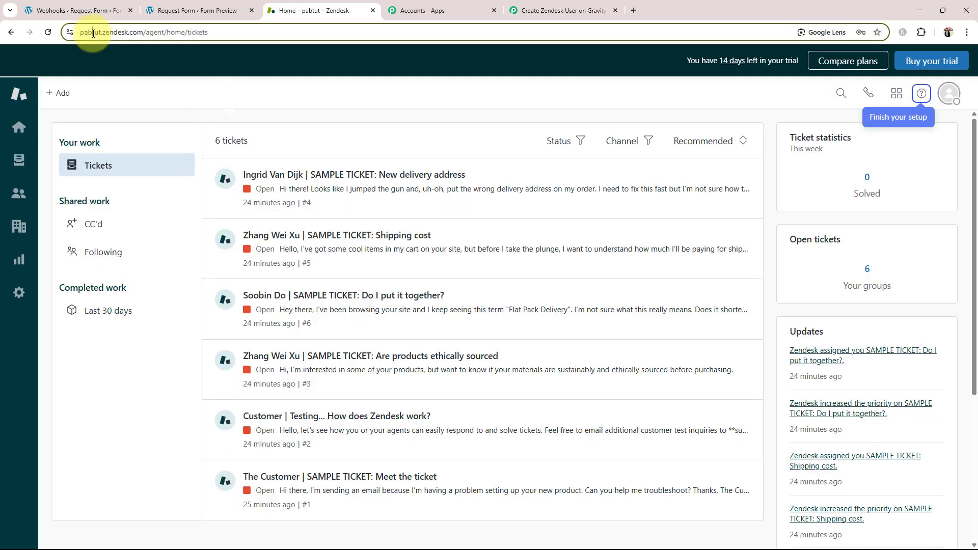
pyautogui.click(106, 32)
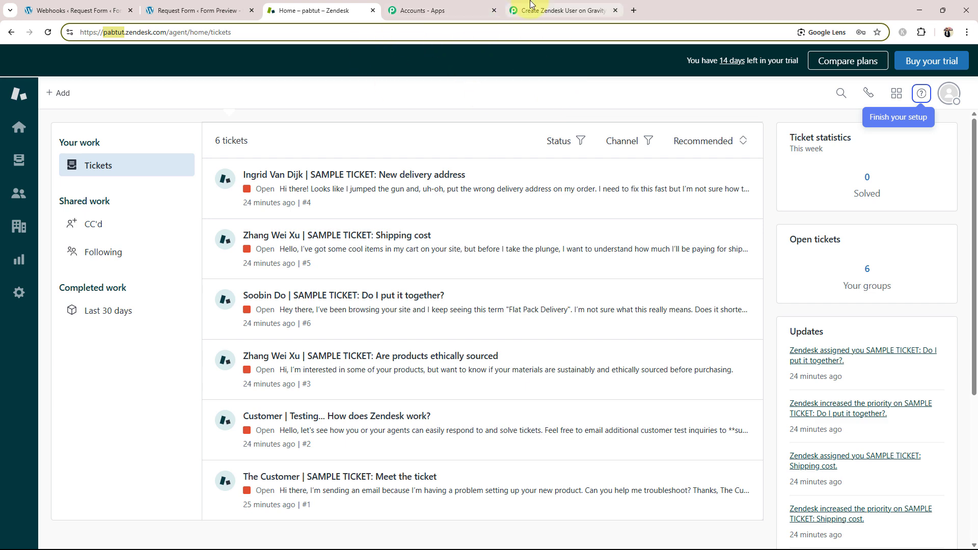
pyautogui.click(557, 11)
pyautogui.click(476, 408)
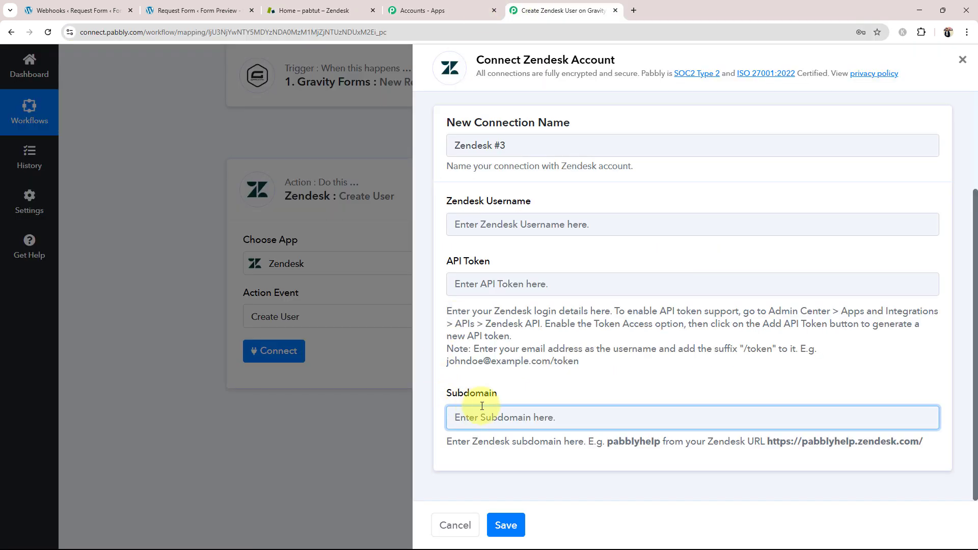
pyautogui.write('pabtut')
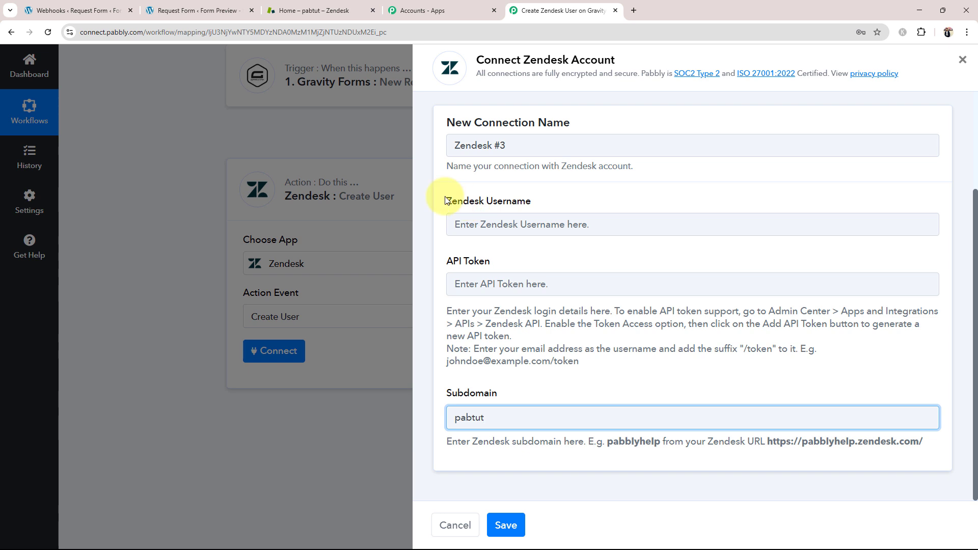
# Fill in the Zendesk Username with the account's e-mail address followed by the suffix /token
pyautogui.moveTo(447, 201); pyautogui.dragTo(532, 203)
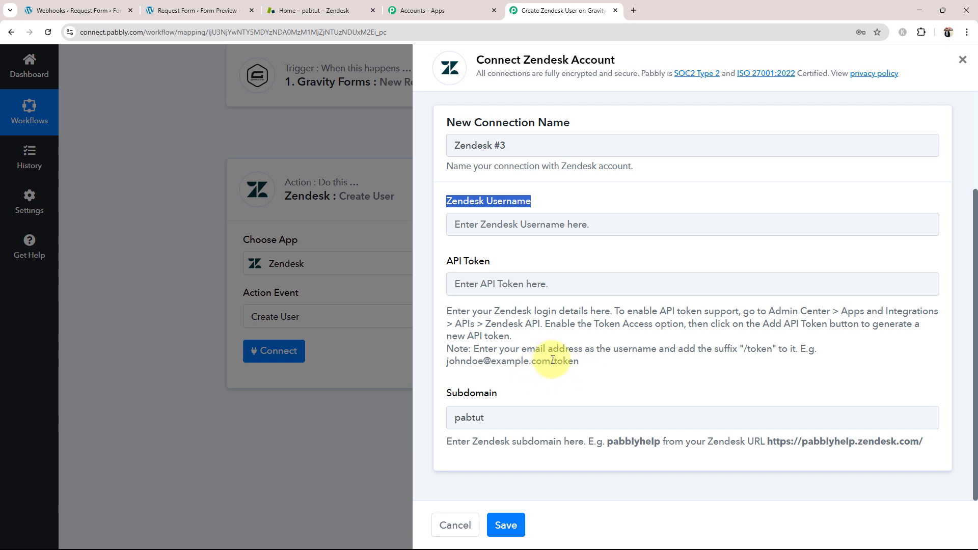
pyautogui.moveTo(550, 361); pyautogui.dragTo(585, 360)
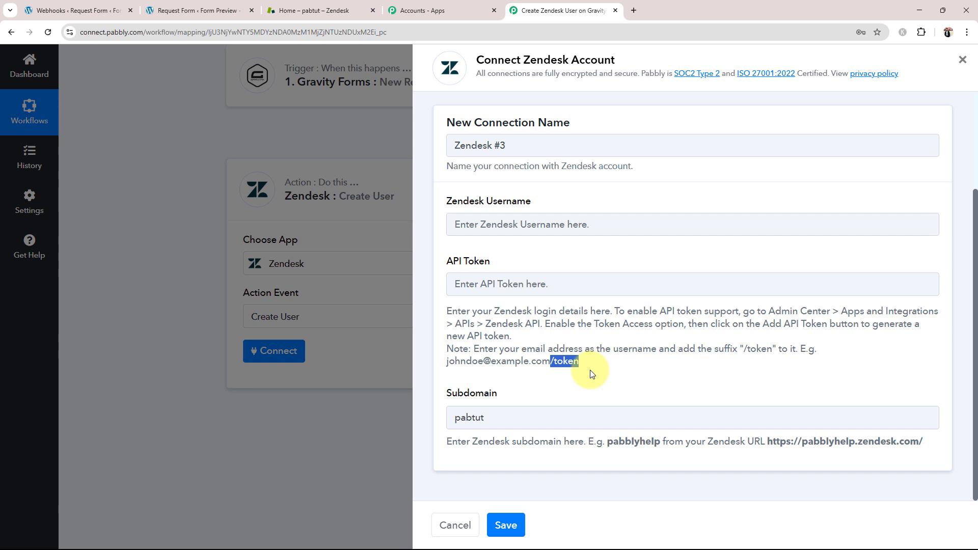
pyautogui.click(511, 223)
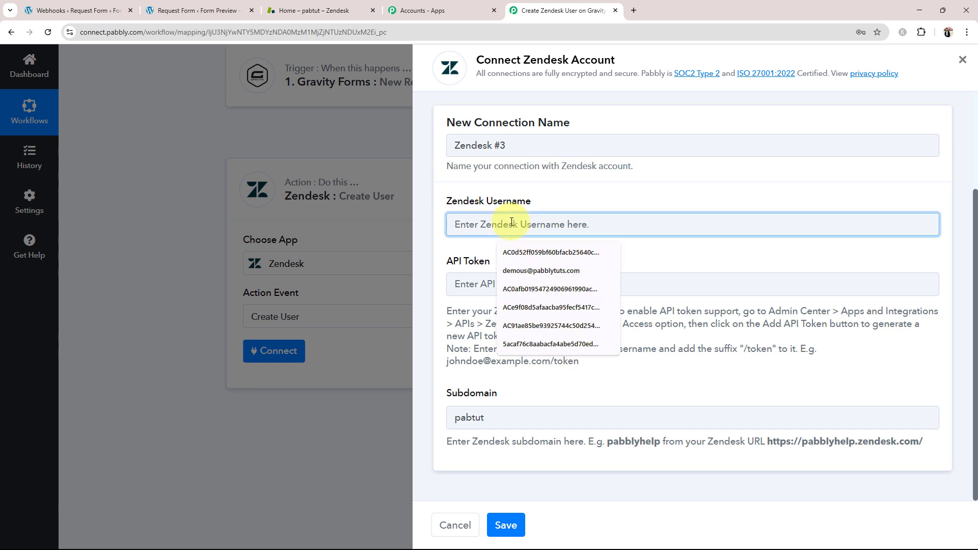
pyautogui.hotkey('ctrl', 'v')
pyautogui.moveTo(551, 362); pyautogui.dragTo(579, 363)
pyautogui.hotkey('ctrl', 'c')
pyautogui.click(572, 228)
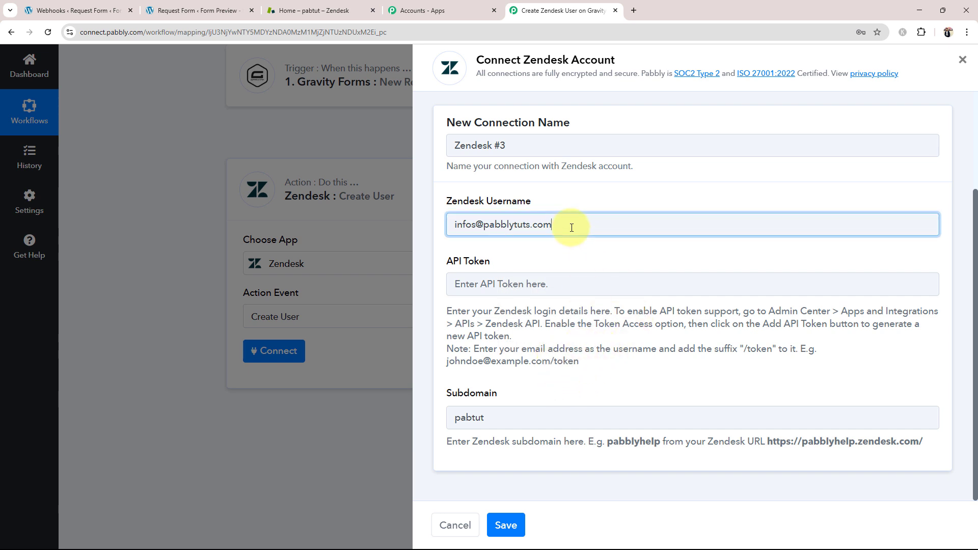
pyautogui.hotkey('ctrl', 'v')
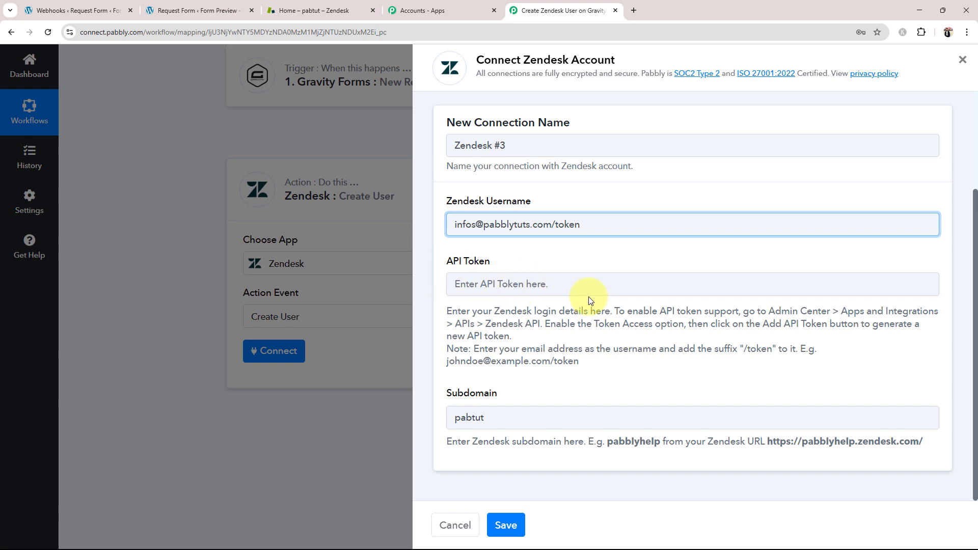
# Switch to Zendesk and open the Zendesk API settings under Apps and integrations in the Admin Center
pyautogui.click(311, 10)
pyautogui.click(23, 298)
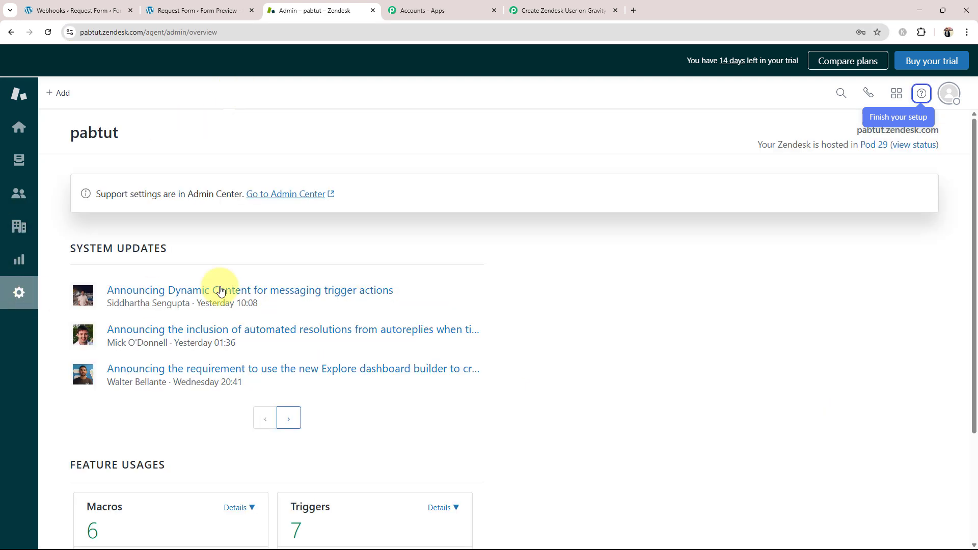
pyautogui.click(259, 194)
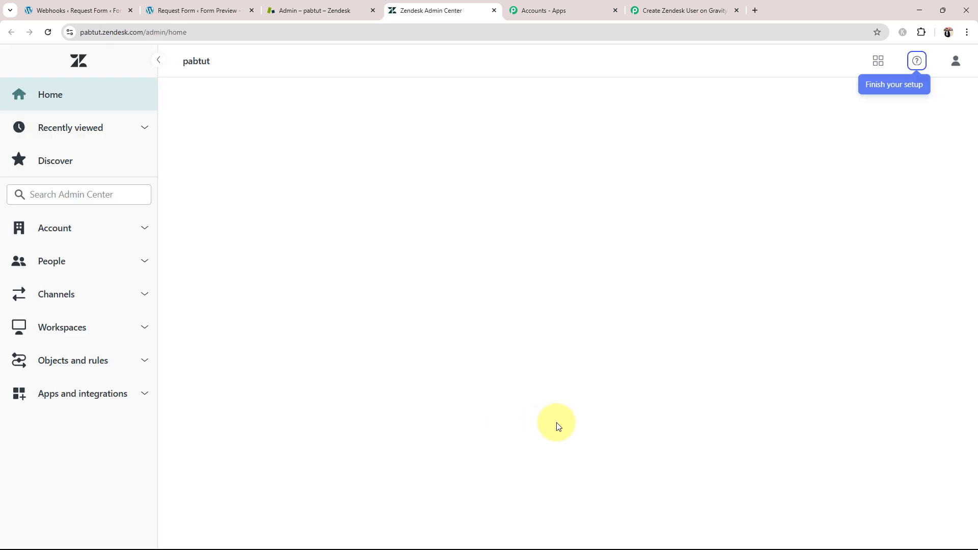
pyautogui.click(151, 394)
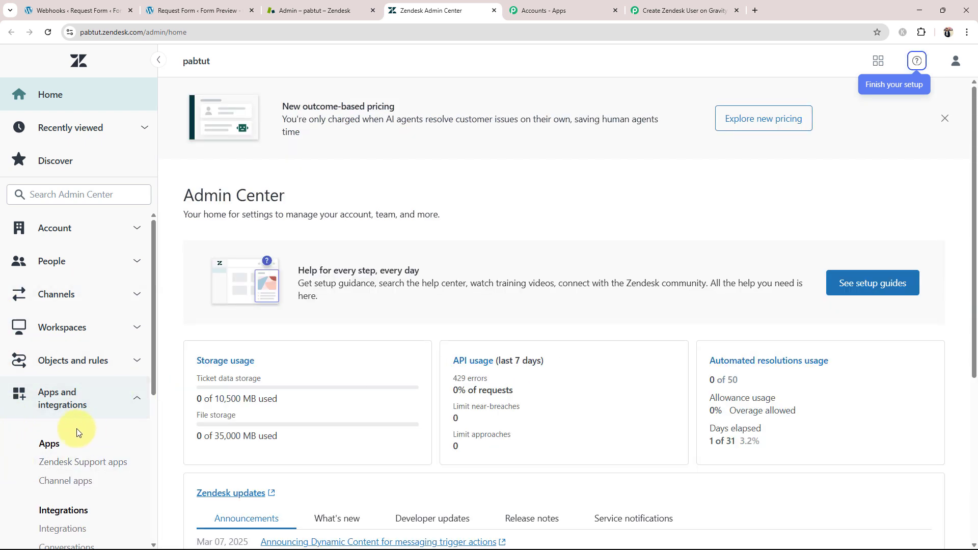
pyautogui.scroll(-3, 77, 448)
pyautogui.click(49, 479)
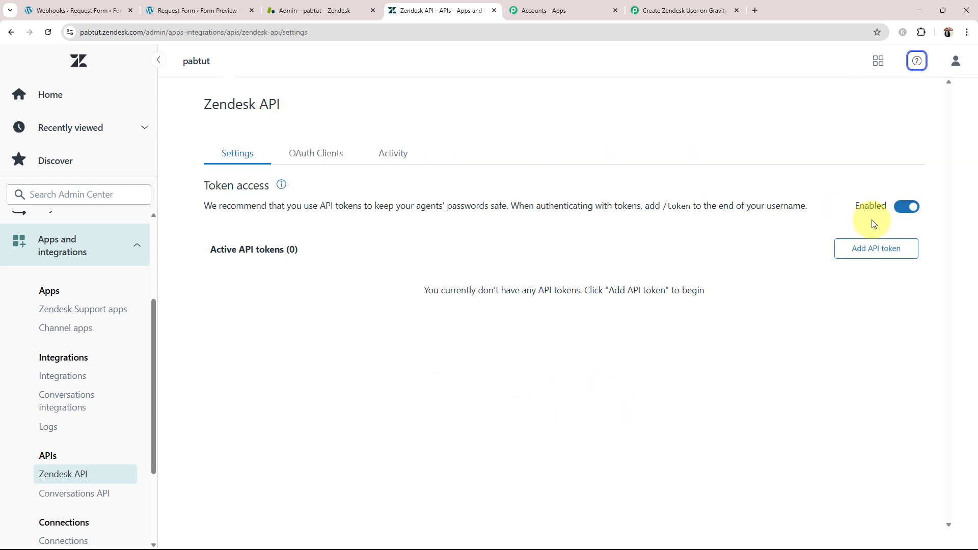
# Add an API token with the description Test, copy the token and save it
pyautogui.click(872, 253)
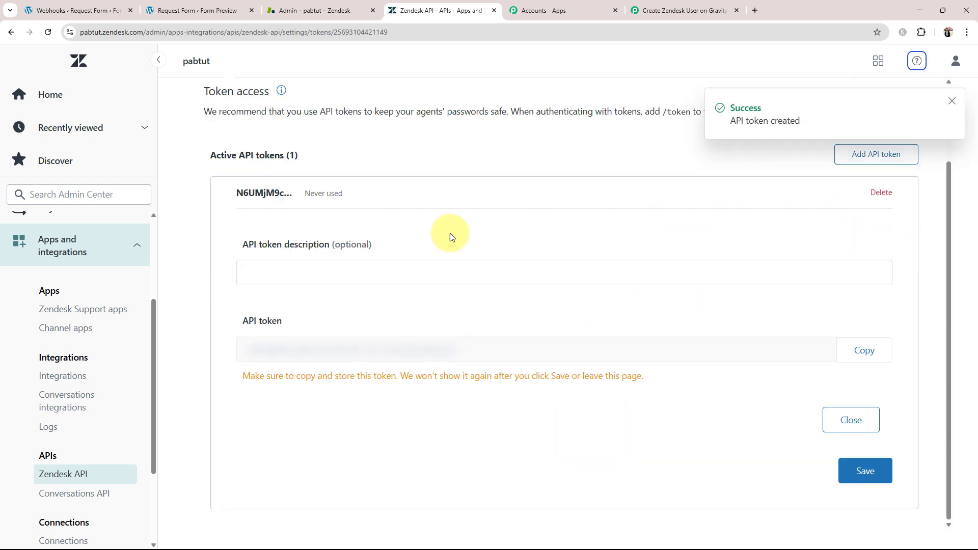
pyautogui.click(309, 270)
pyautogui.click(286, 276)
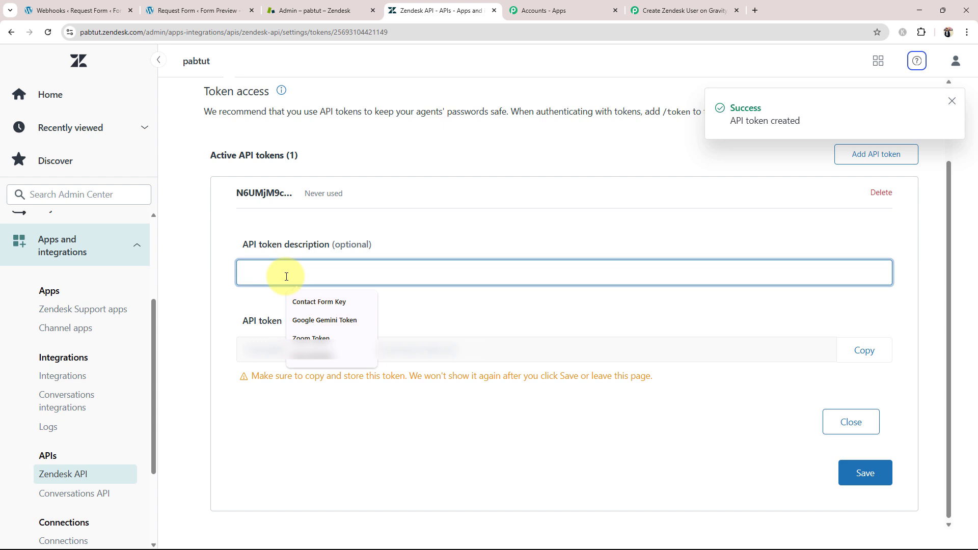
pyautogui.write('Test')
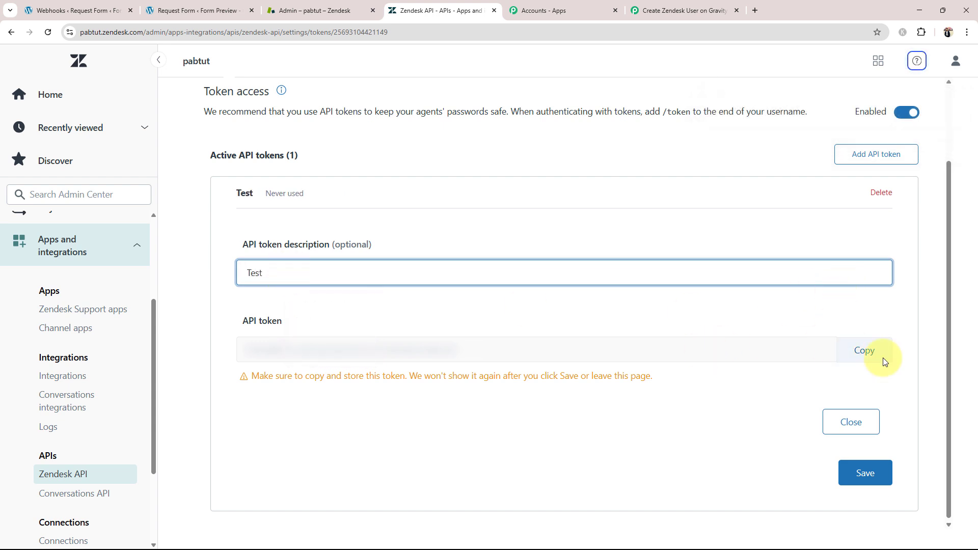
pyautogui.click(857, 358)
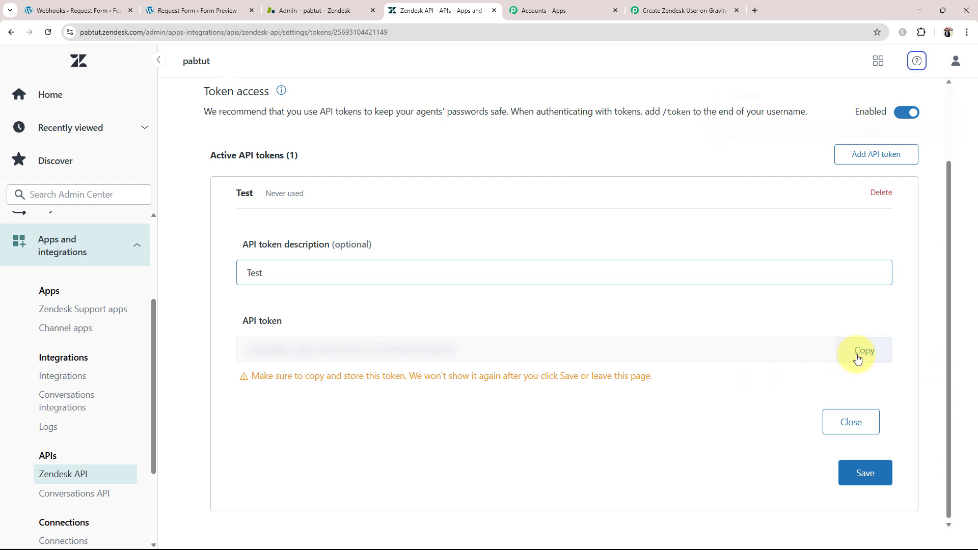
pyautogui.click(865, 473)
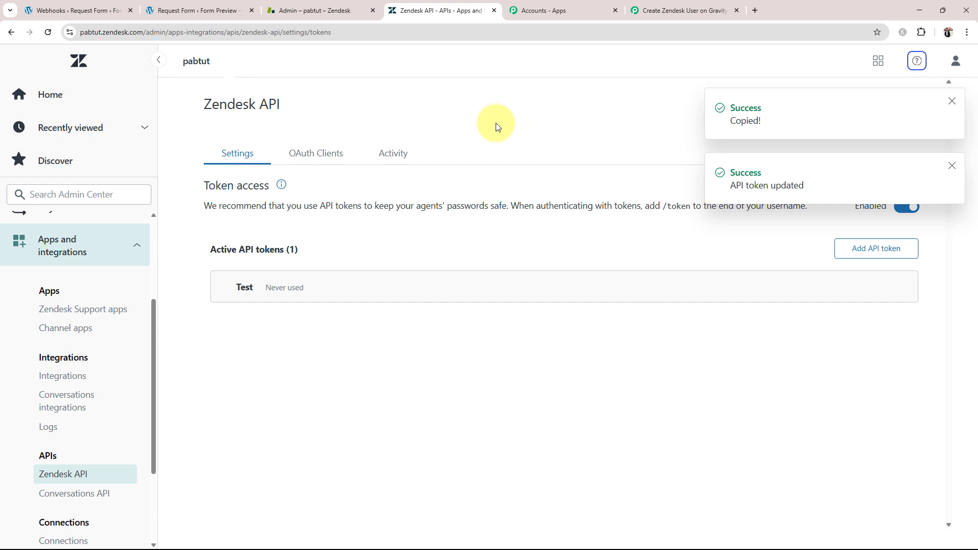
# Switch to Pabbly Connect, paste the Zendesk API token into the connection's API Token field and save the connection
pyautogui.click(680, 11)
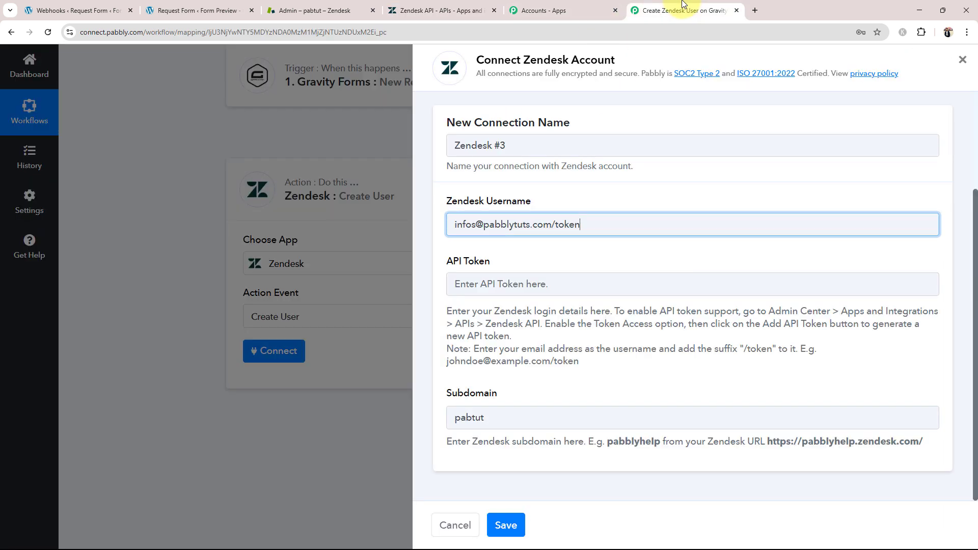
pyautogui.click(498, 285)
pyautogui.hotkey('ctrl', 'v')
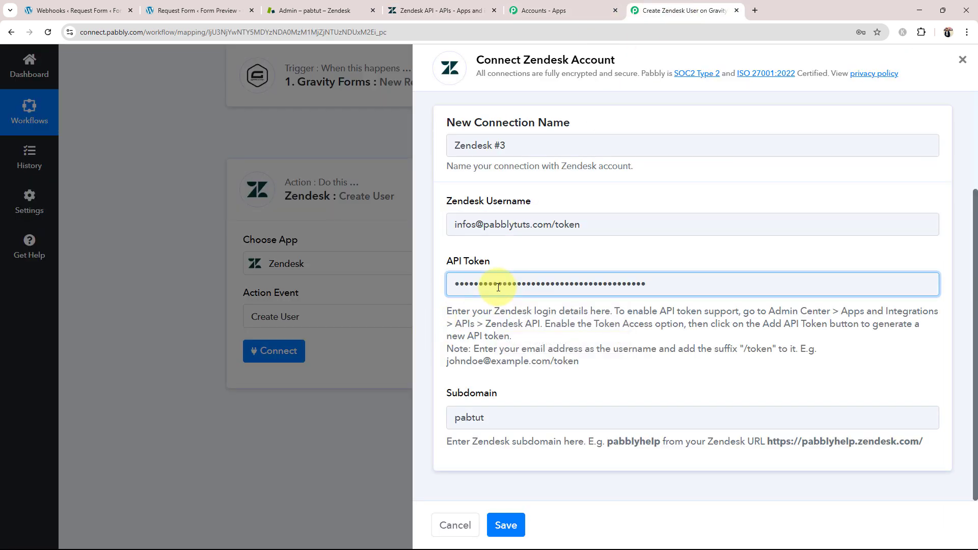
pyautogui.click(504, 525)
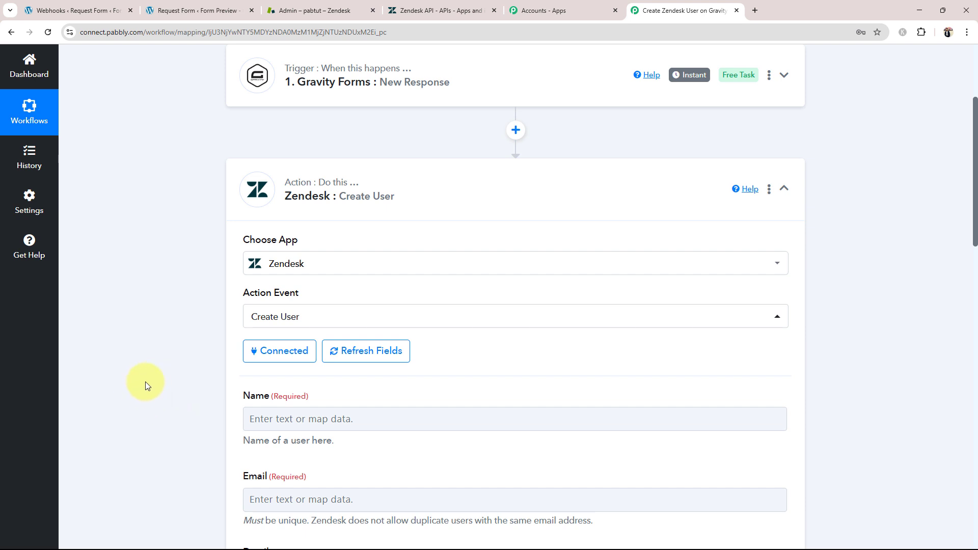
# Review the Create User action's input fields, including the required Name and Email fields
pyautogui.scroll(-5, 145, 381)
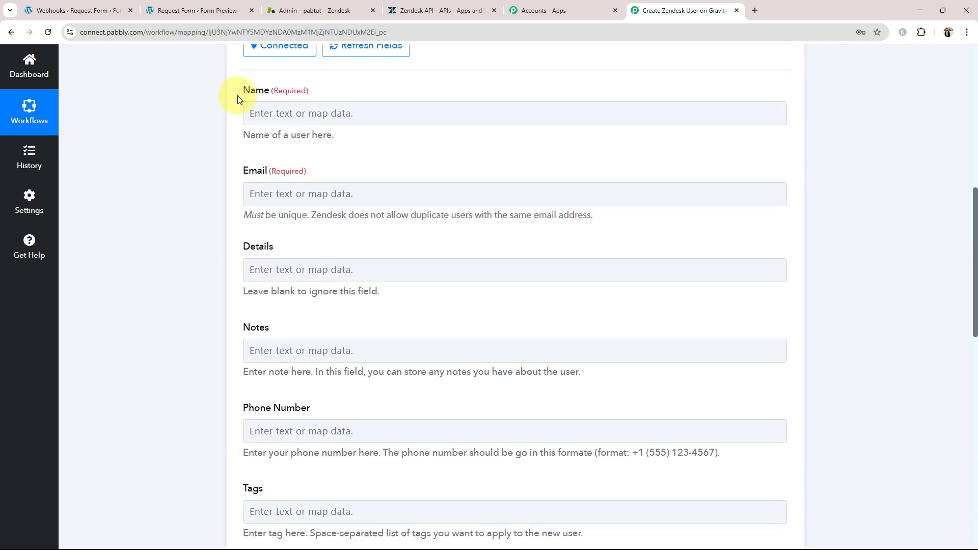
pyautogui.moveTo(243, 93); pyautogui.dragTo(286, 92)
pyautogui.moveTo(242, 171); pyautogui.dragTo(328, 170)
pyautogui.click(190, 237)
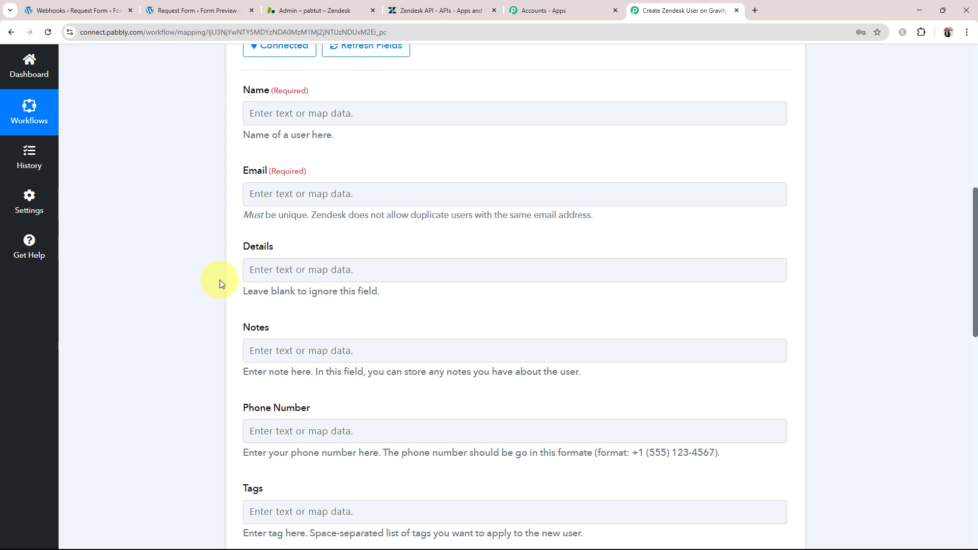
pyautogui.scroll(10, 219, 280)
pyautogui.scroll(-6, 219, 295)
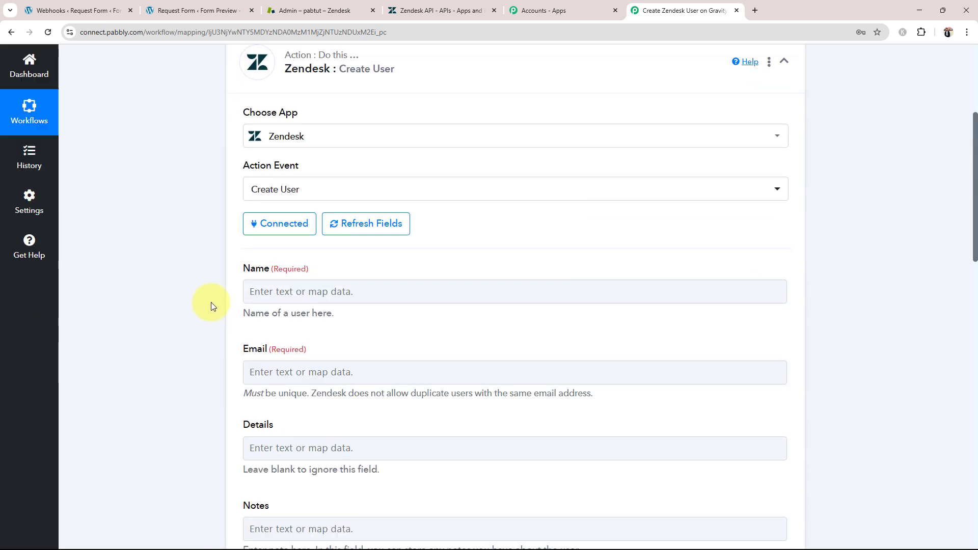
pyautogui.scroll(-4, 211, 305)
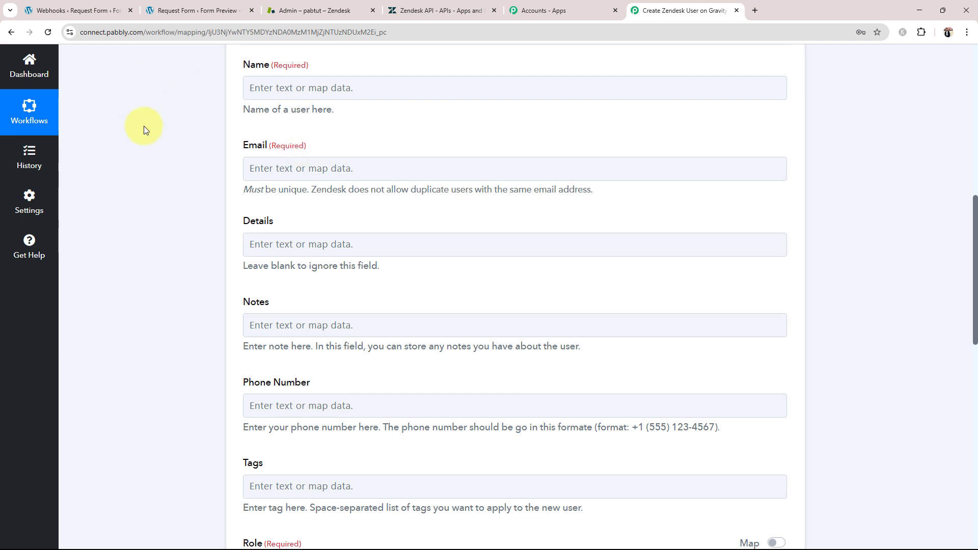
pyautogui.scroll(1, 144, 131)
# Map the Name field to the Gravity Forms response values 1.3 (Test) and 1.6 (User)
pyautogui.click(269, 144)
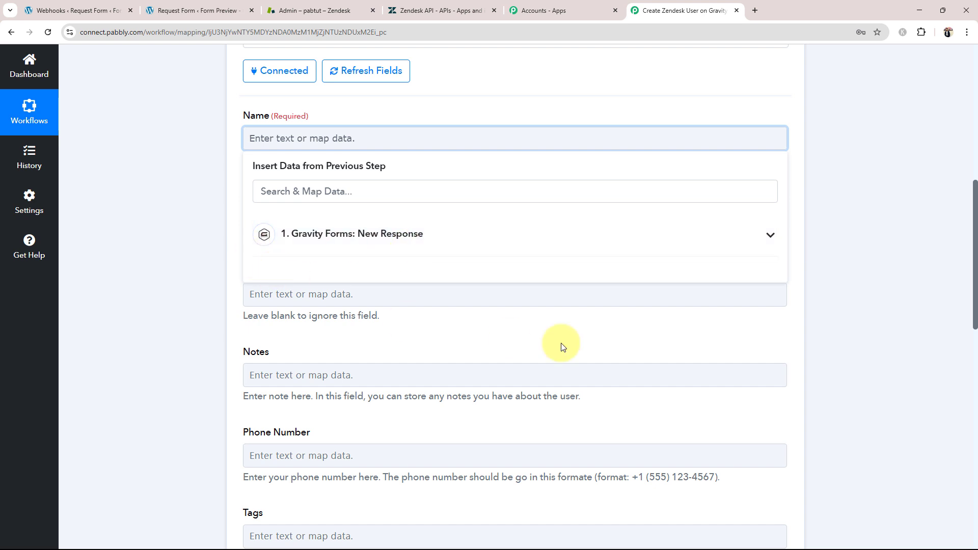
pyautogui.click(767, 238)
pyautogui.scroll(-6, 447, 386)
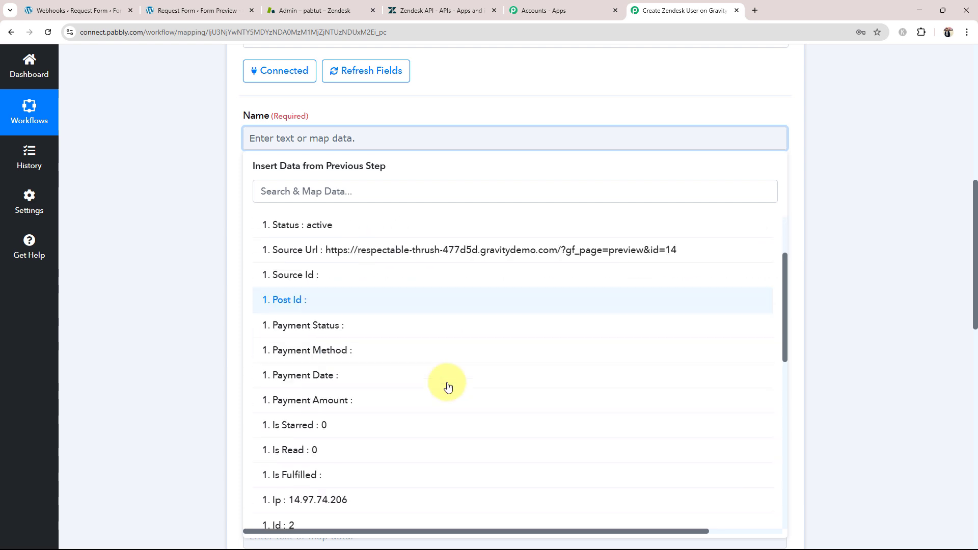
pyautogui.scroll(-5, 447, 387)
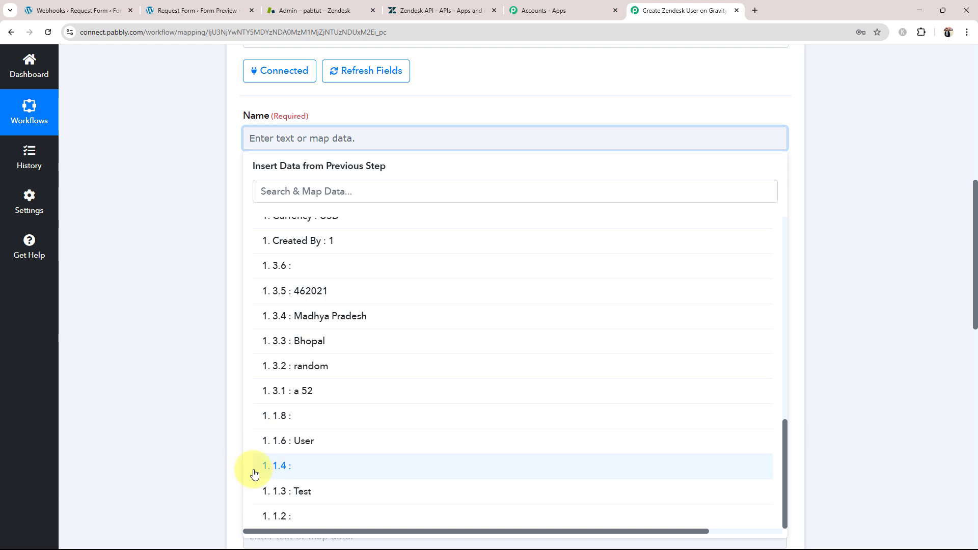
pyautogui.click(309, 496)
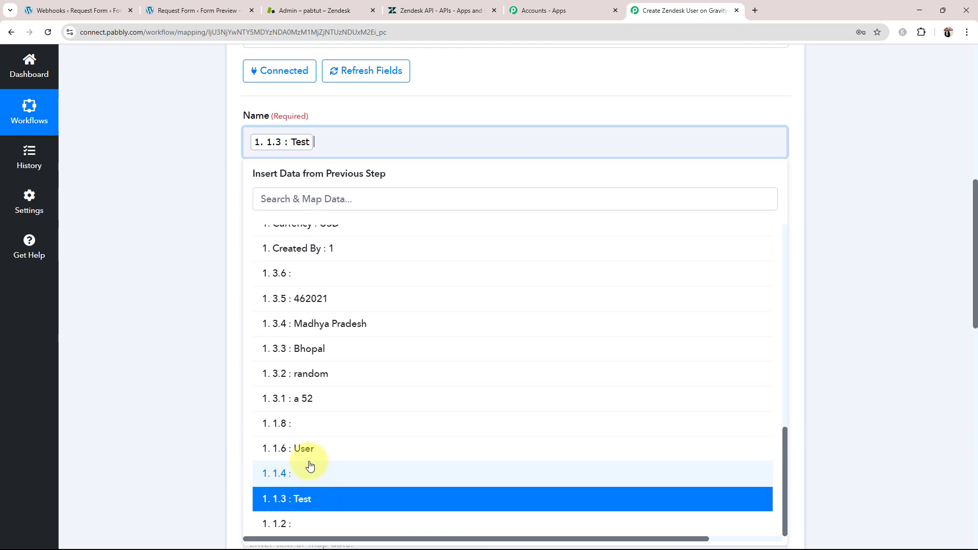
pyautogui.click(302, 448)
pyautogui.click(155, 269)
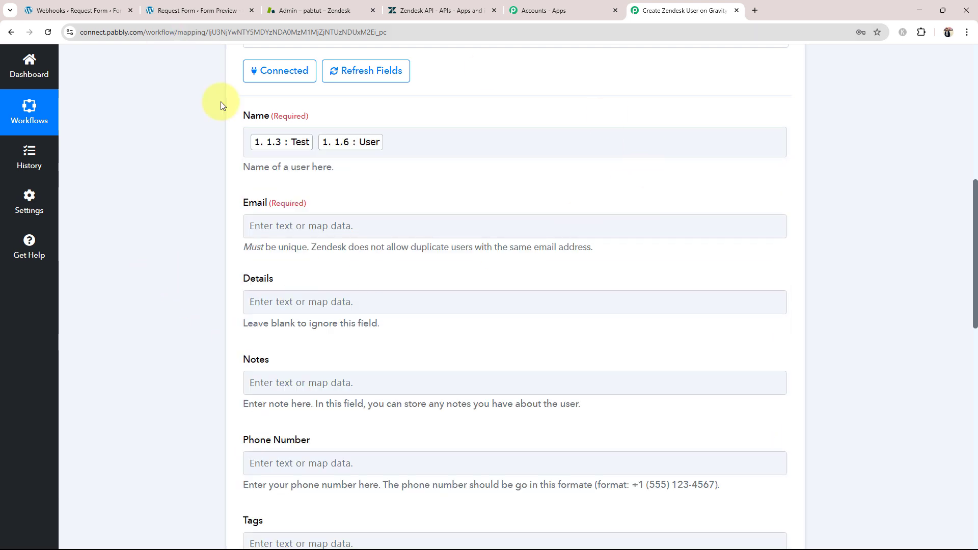
# Search the response data for "@" and map the Email field to the submitter's email address, response value 2
pyautogui.click(284, 228)
pyautogui.click(288, 280)
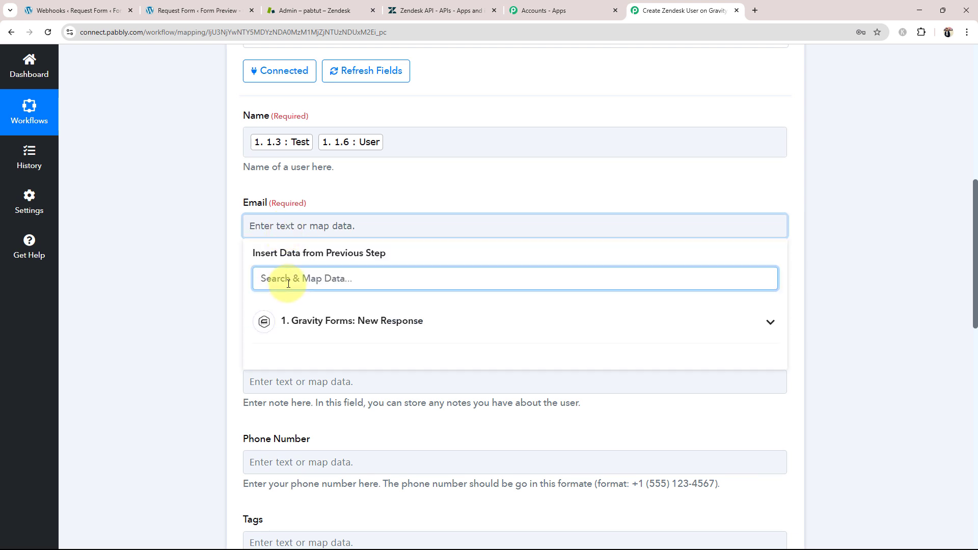
pyautogui.write('@')
pyautogui.click(323, 355)
pyautogui.click(163, 280)
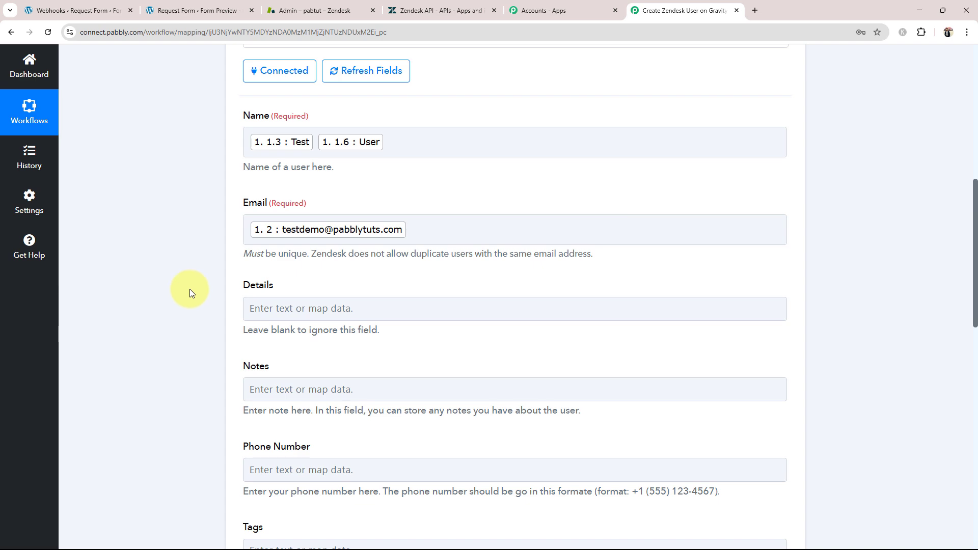
# Look through the Gravity Forms response data for a value to map to the Phone Number field
pyautogui.scroll(-2, 188, 288)
pyautogui.scroll(-3, 180, 288)
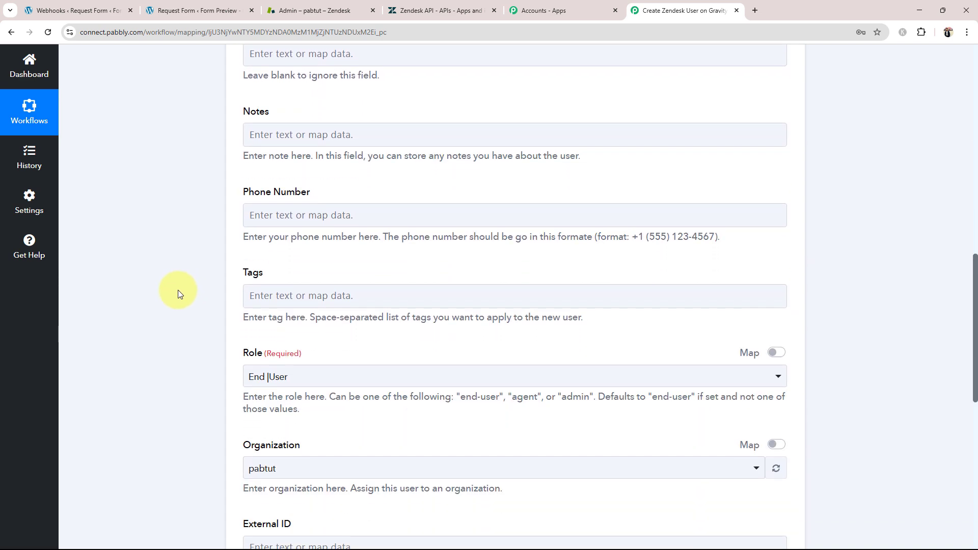
pyautogui.click(260, 216)
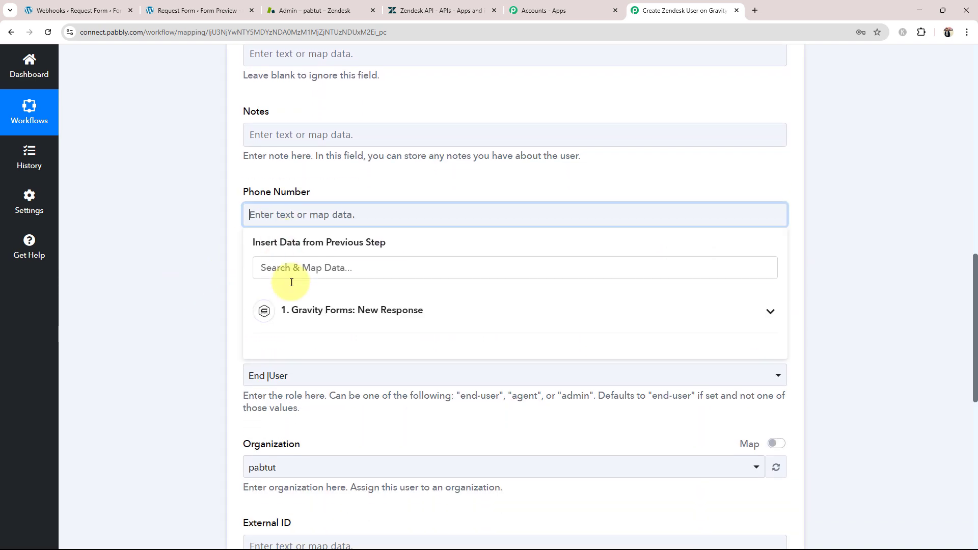
pyautogui.scroll(-1, 456, 424)
pyautogui.scroll(-10, 455, 423)
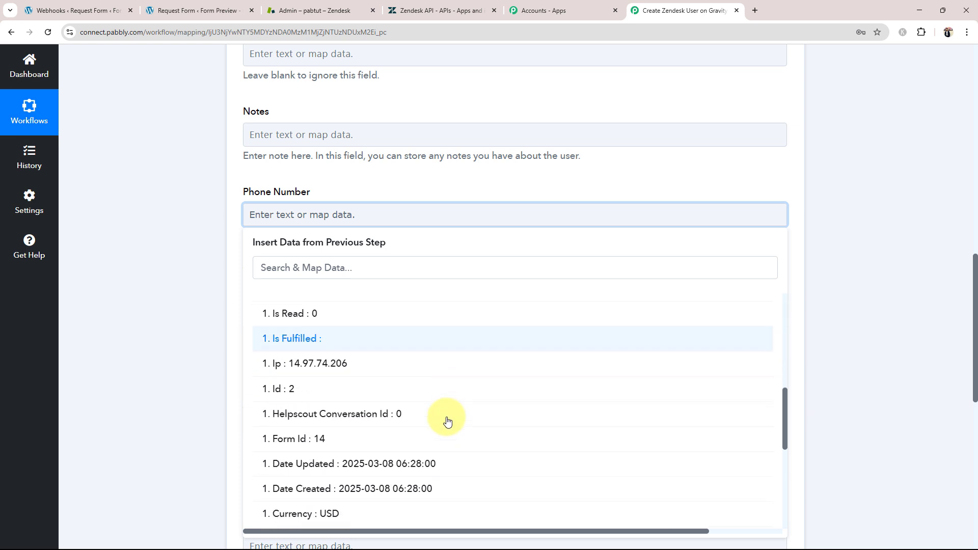
pyautogui.scroll(-2, 447, 420)
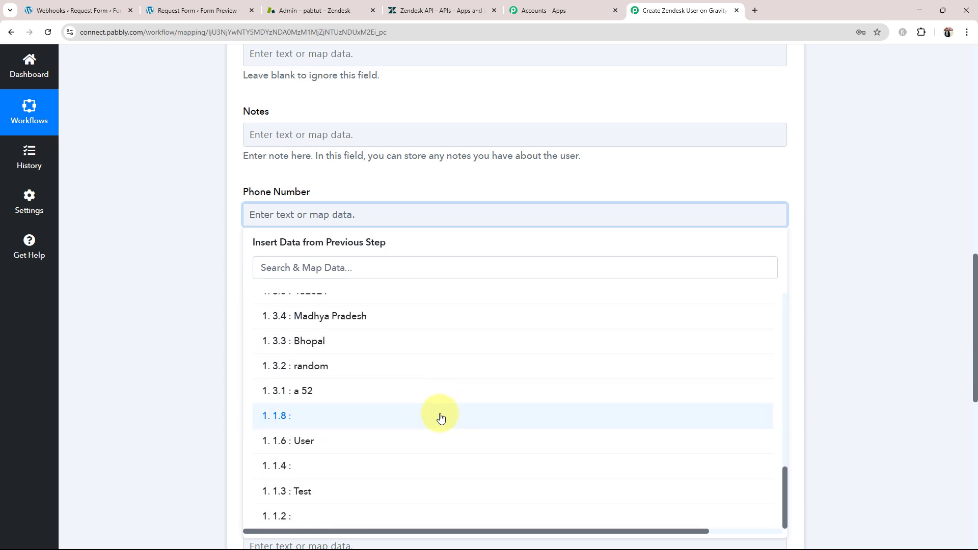
pyautogui.scroll(2, 326, 410)
pyautogui.scroll(7, 317, 410)
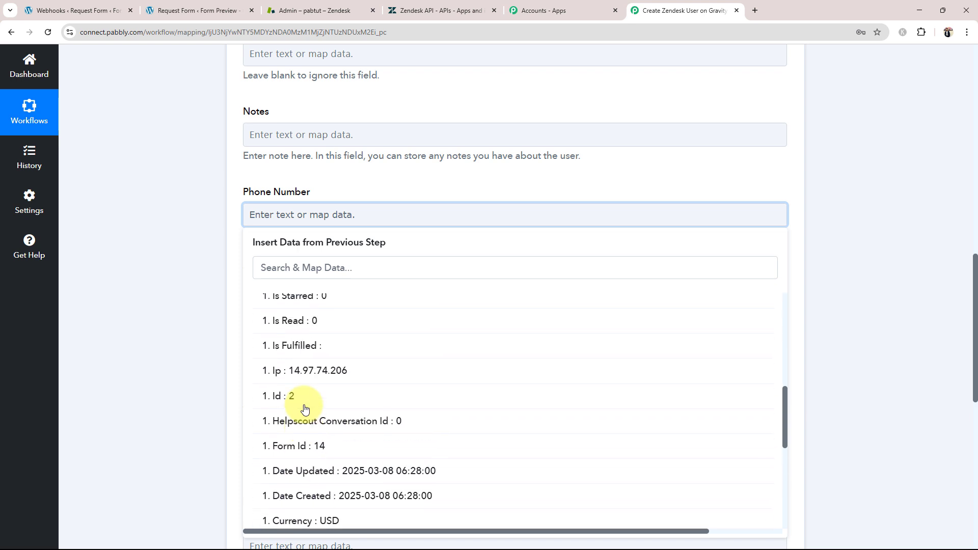
pyautogui.scroll(4, 305, 407)
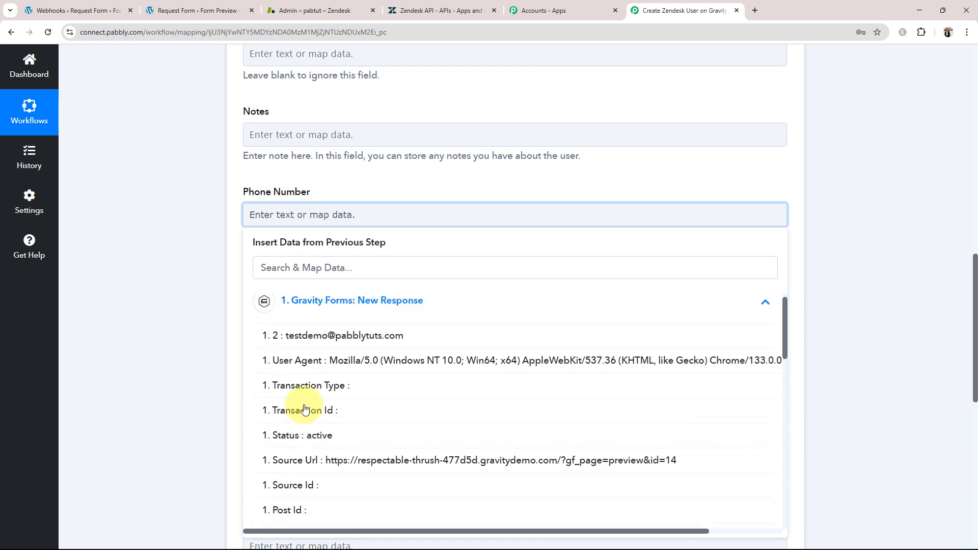
pyautogui.click(163, 340)
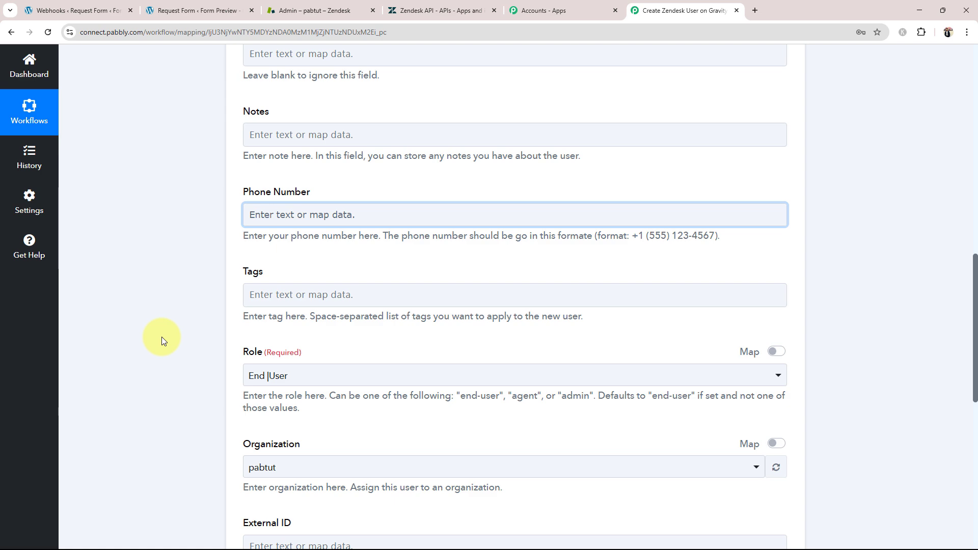
# Set the new user's Role to End |User and the Organization to pabtut
pyautogui.scroll(-4, 161, 337)
pyautogui.click(259, 175)
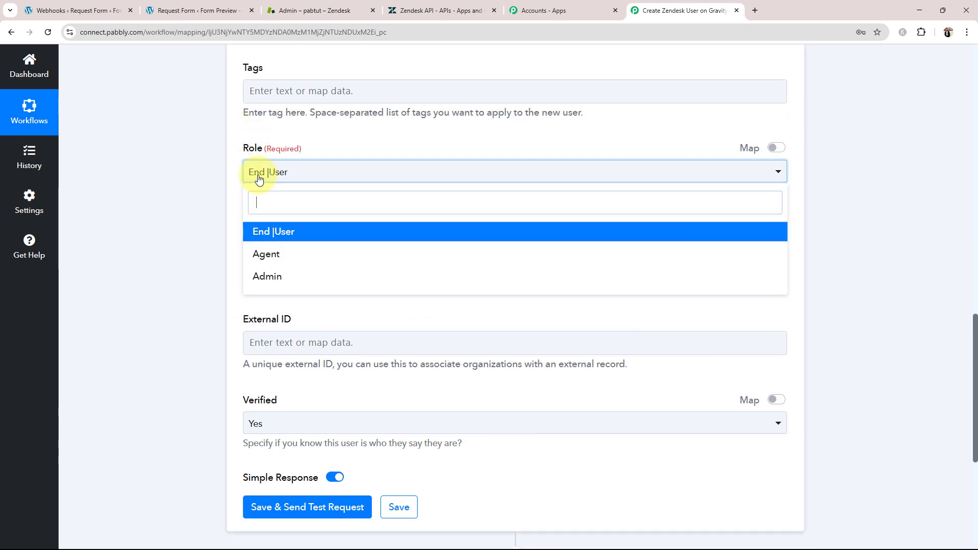
pyautogui.click(270, 237)
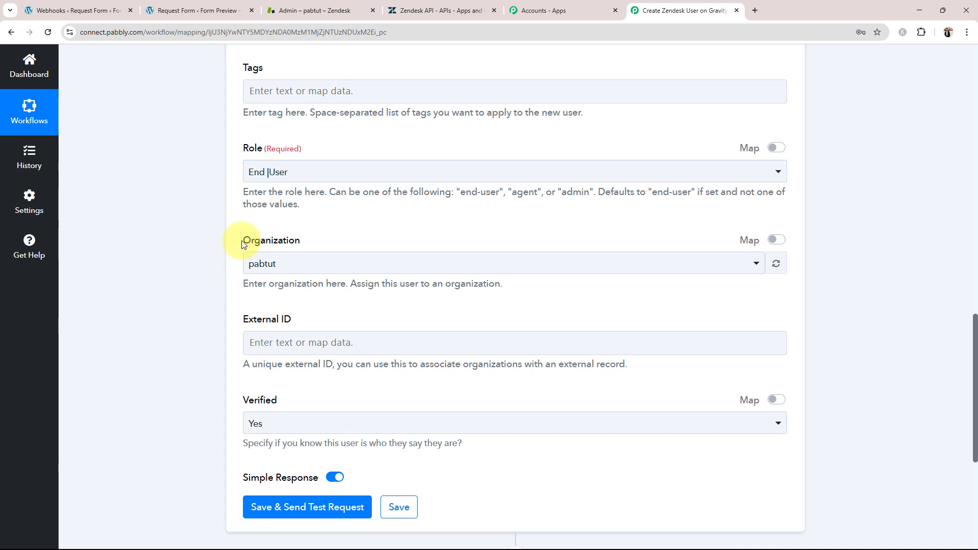
pyautogui.click(271, 265)
pyautogui.click(273, 326)
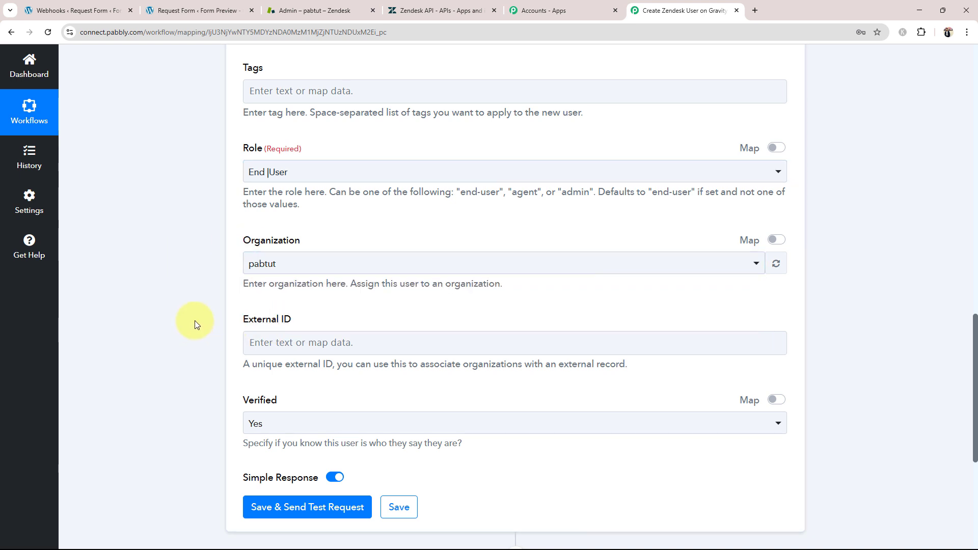
pyautogui.scroll(3, 194, 320)
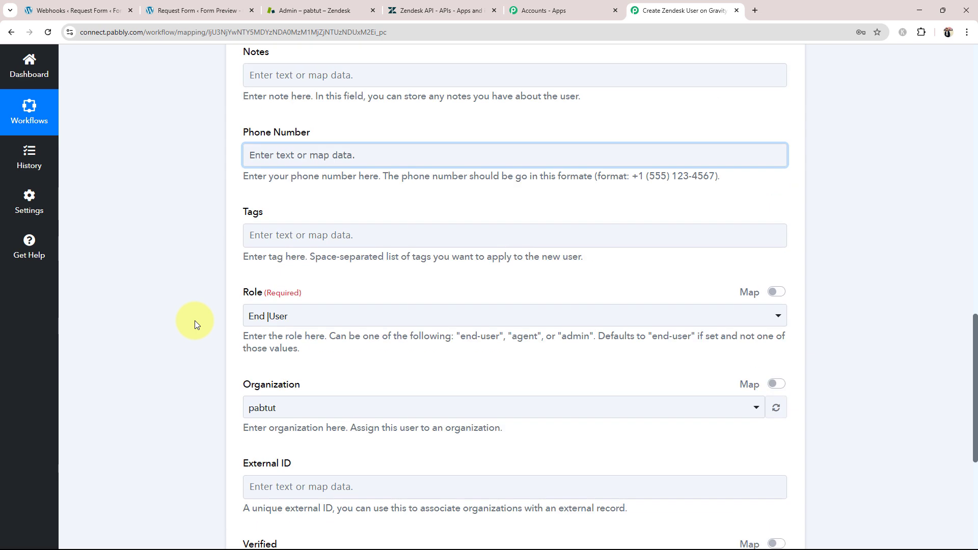
pyautogui.moveTo(219, 221); pyautogui.dragTo(300, 220)
pyautogui.click(177, 249)
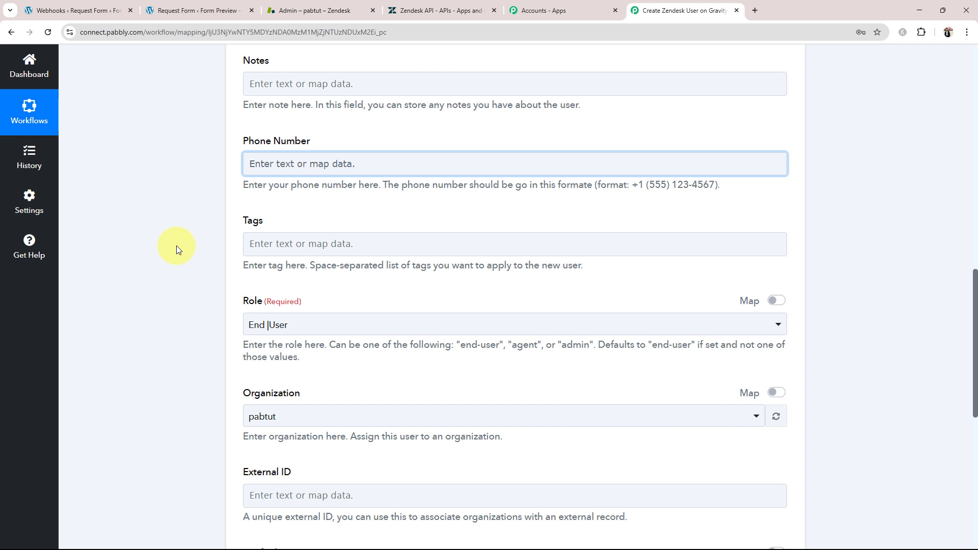
pyautogui.scroll(8, 214, 321)
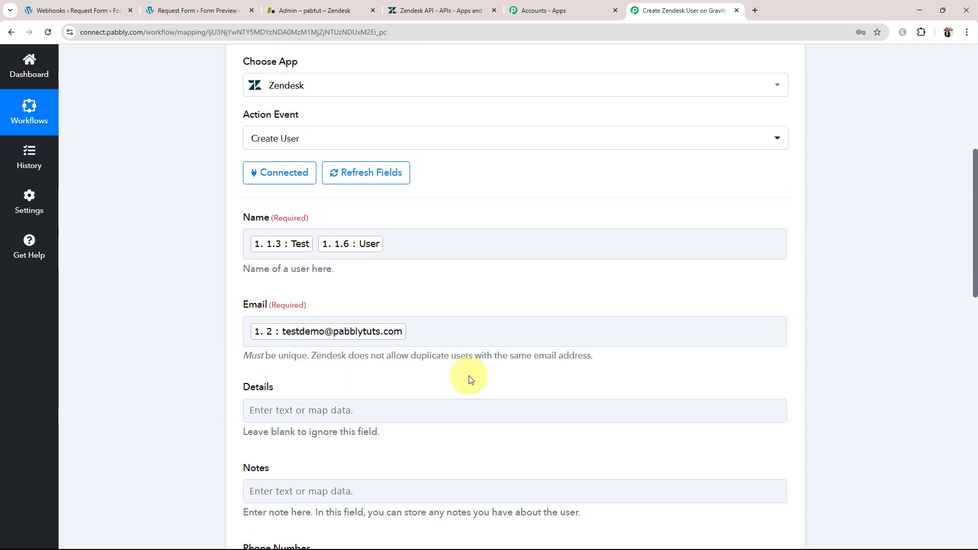
pyautogui.click(276, 325)
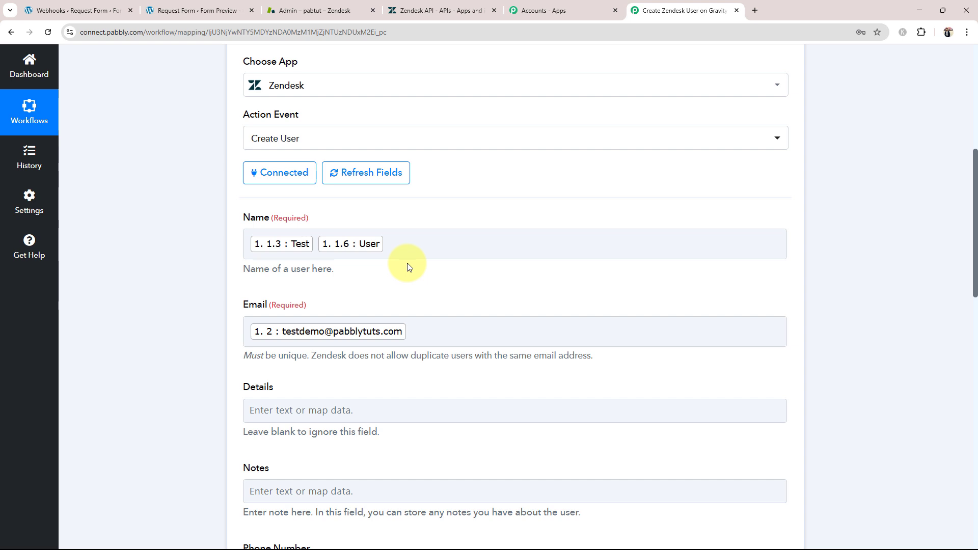
pyautogui.click(465, 326)
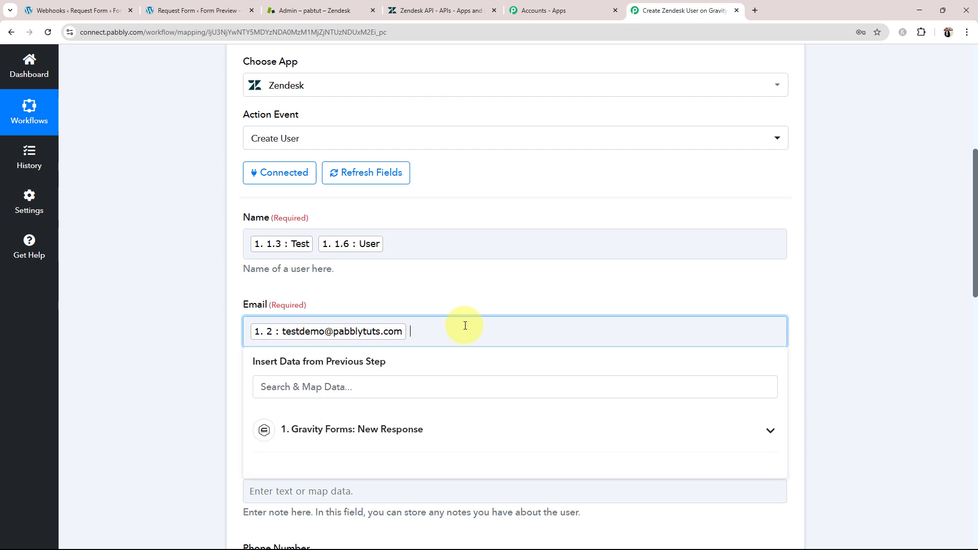
pyautogui.write('testdemo')
pyautogui.press('BackSpace')
pyautogui.press('BackSpace')
pyautogui.press('BackSpace')
pyautogui.press('BackSpace')
pyautogui.press('BackSpace')
pyautogui.press('BackSpace')
pyautogui.press('BackSpace')
pyautogui.press('BackSpace')
pyautogui.click(191, 346)
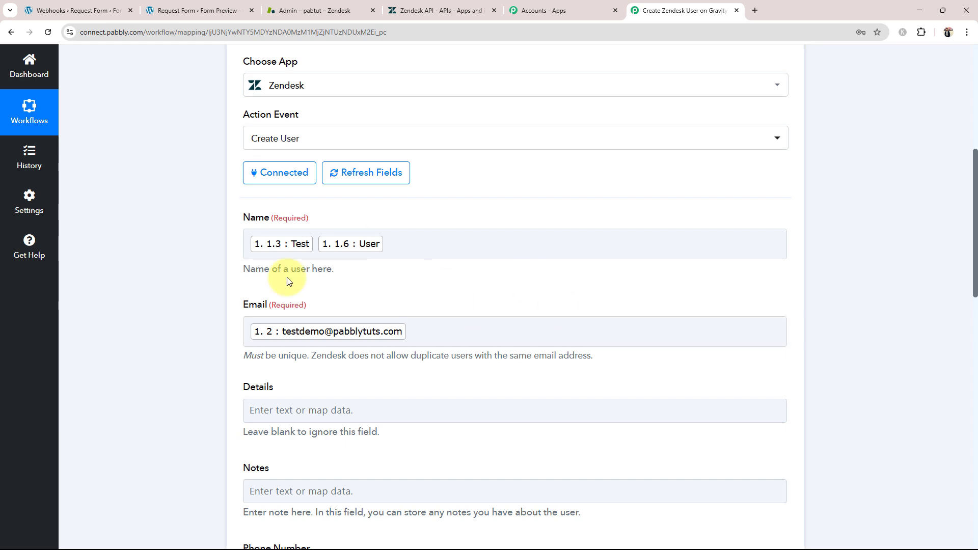
# Save the Create User action with a test request and select the User Email value in the received response
pyautogui.scroll(-15, 316, 300)
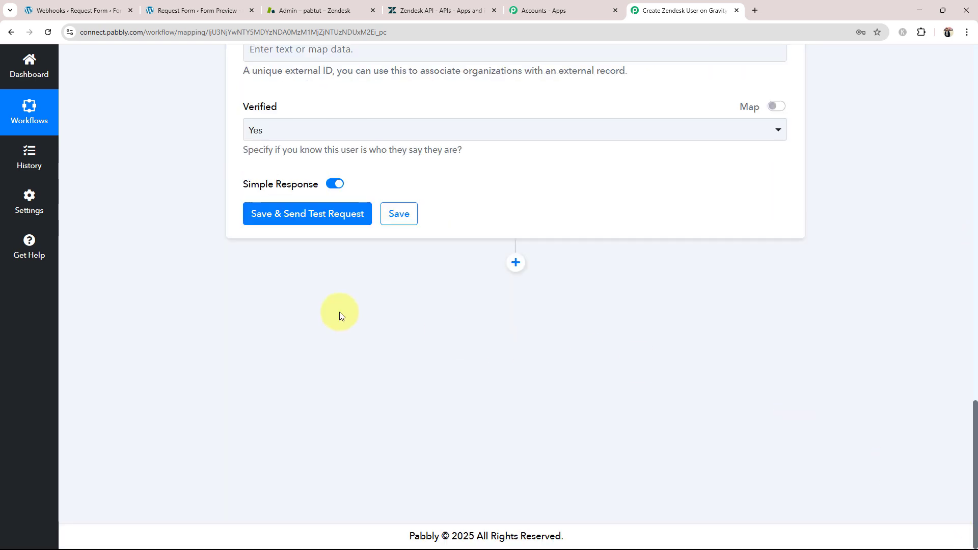
pyautogui.click(254, 220)
pyautogui.scroll(3, 185, 402)
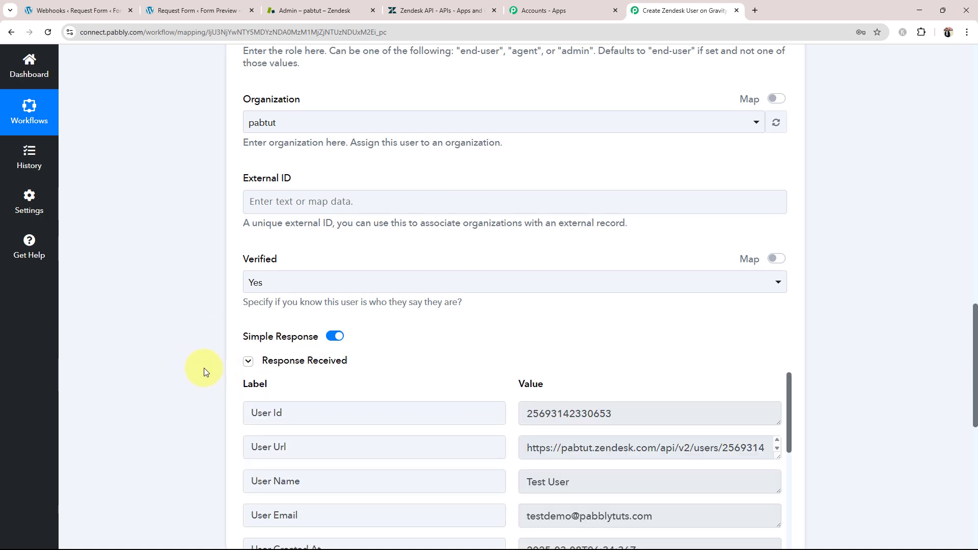
pyautogui.scroll(-4, 204, 368)
pyautogui.click(659, 312)
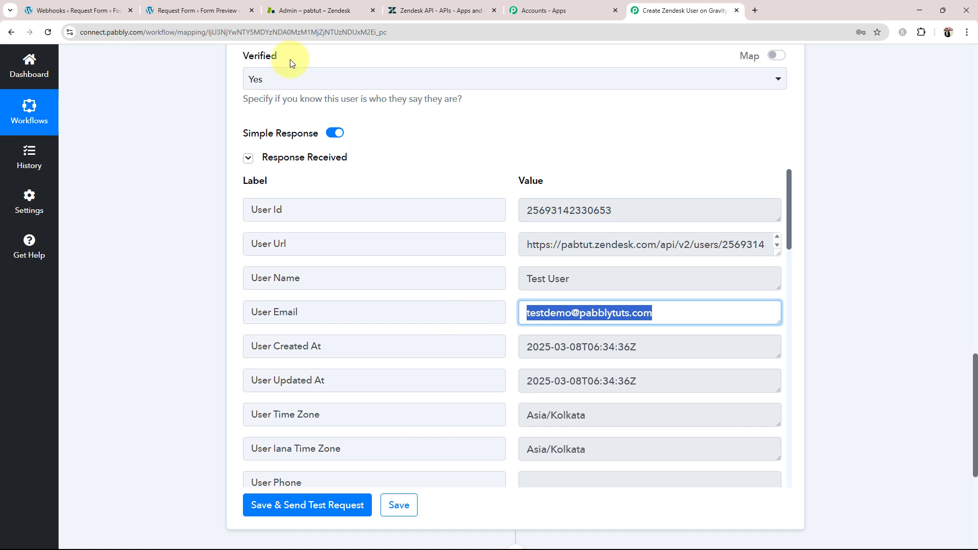
# Switch to Zendesk, reload the list of all customers and open the Test User record
pyautogui.click(315, 10)
pyautogui.click(18, 199)
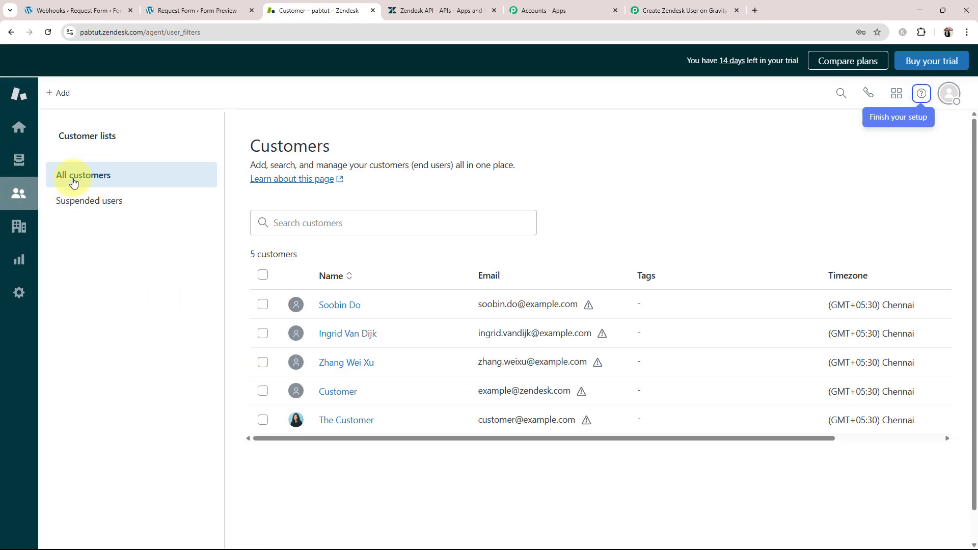
pyautogui.click(48, 33)
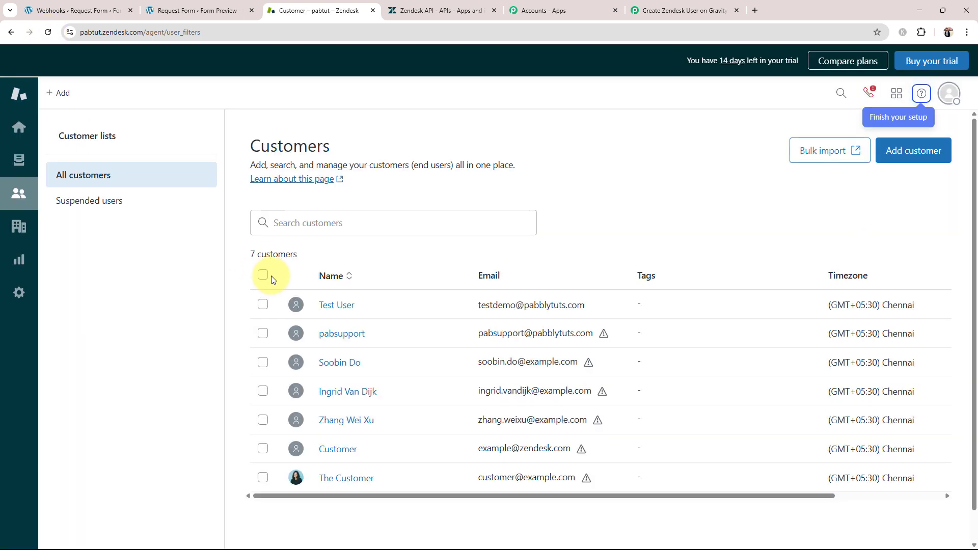
pyautogui.click(342, 308)
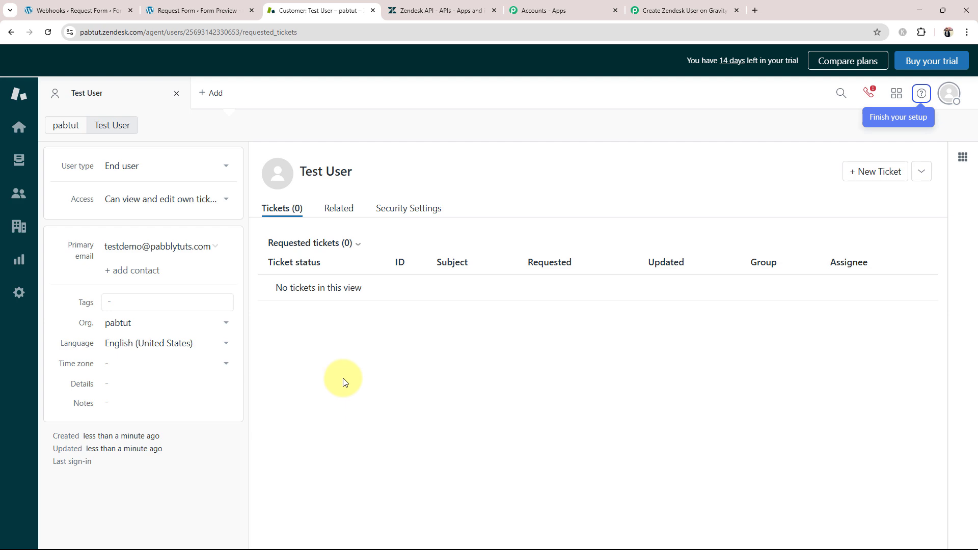
# Switch back to Pabbly Connect and collapse the Zendesk Create User action to view the whole workflow
pyautogui.click(677, 10)
pyautogui.click(173, 360)
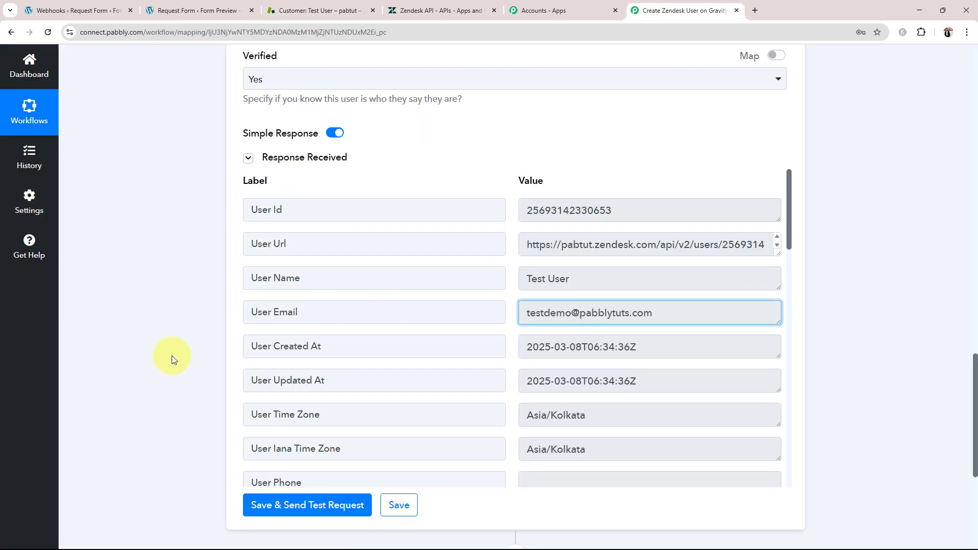
pyautogui.moveTo(975, 444); pyautogui.dragTo(975, 168)
pyautogui.click(489, 253)
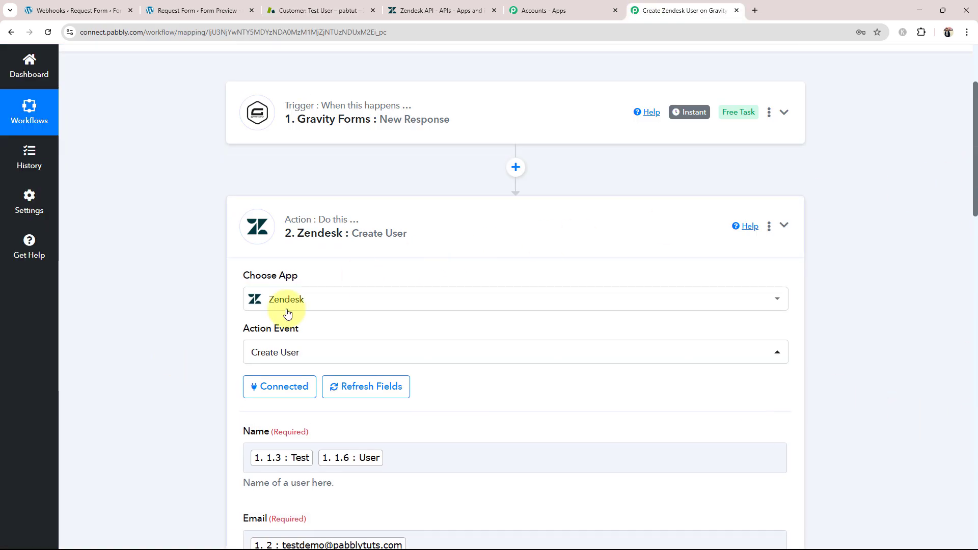
pyautogui.scroll(3, 284, 312)
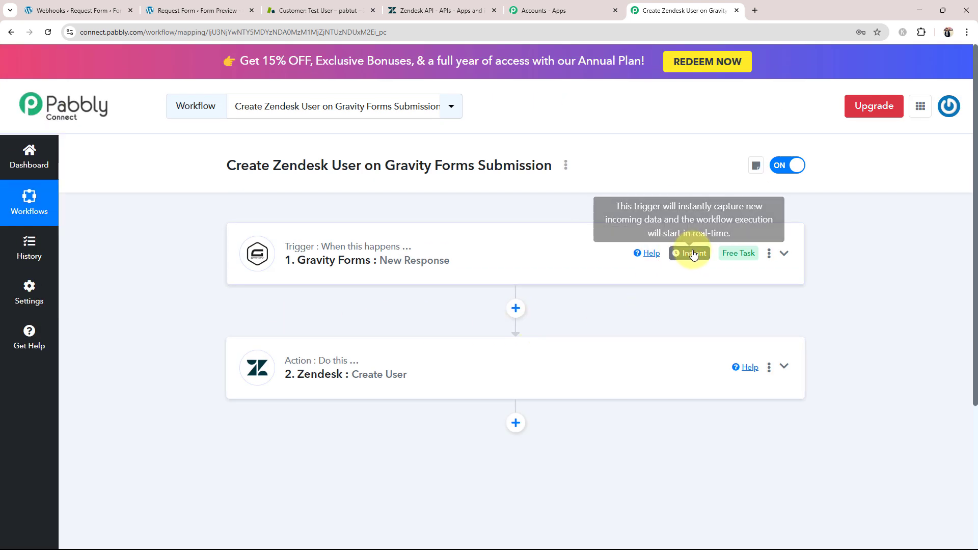